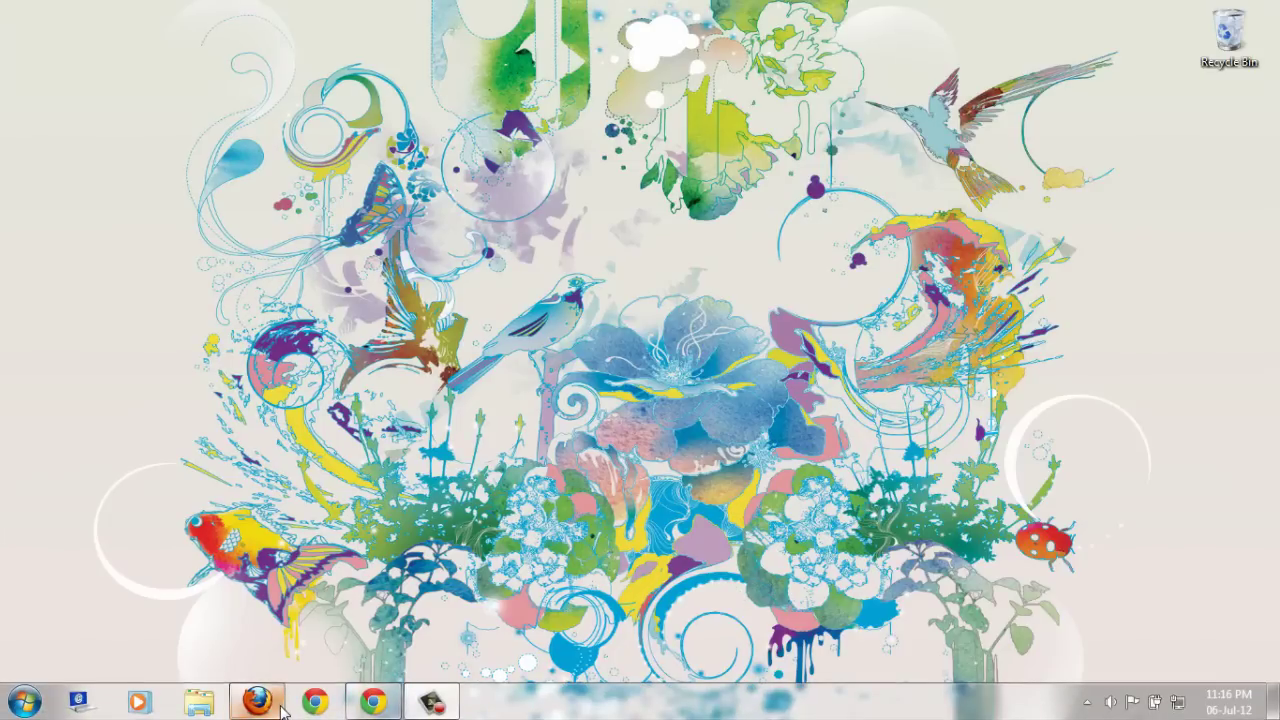
# Type the test message 'la bla' into the example recipe blog's contact form, then minimize Firefox
pyautogui.click(258, 701)
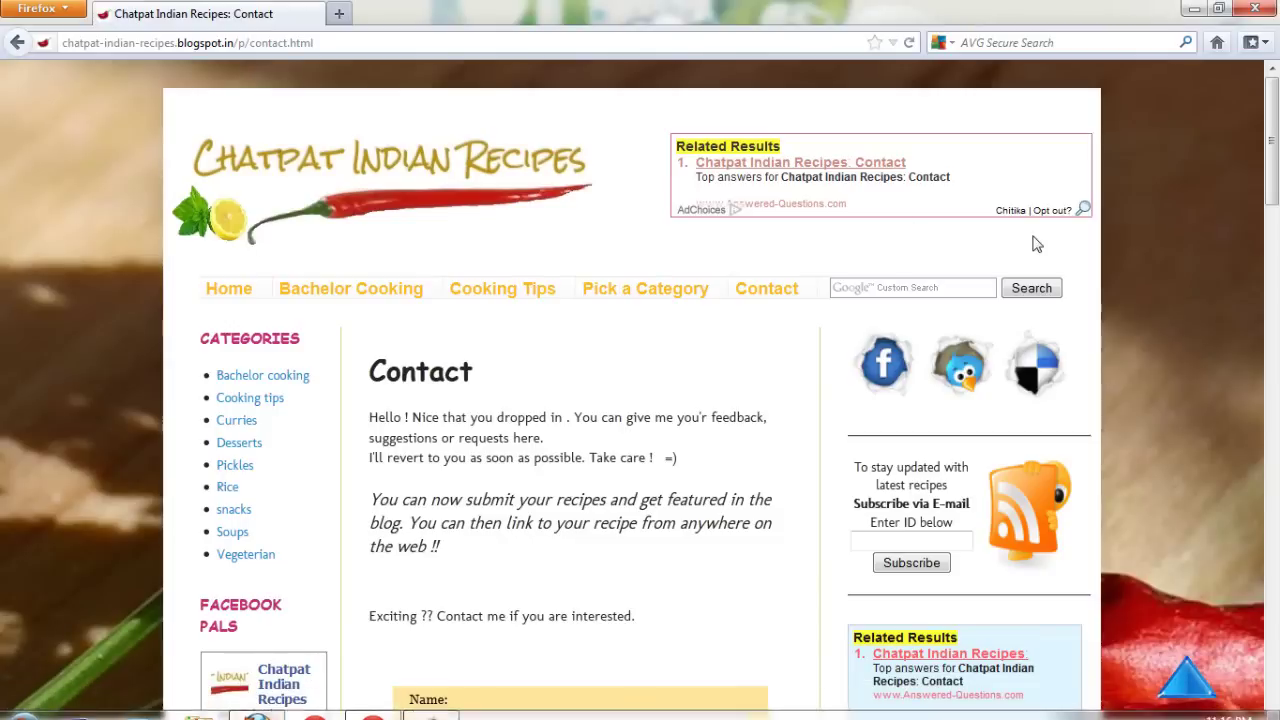
pyautogui.moveTo(1272, 135); pyautogui.dragTo(1274, 250)
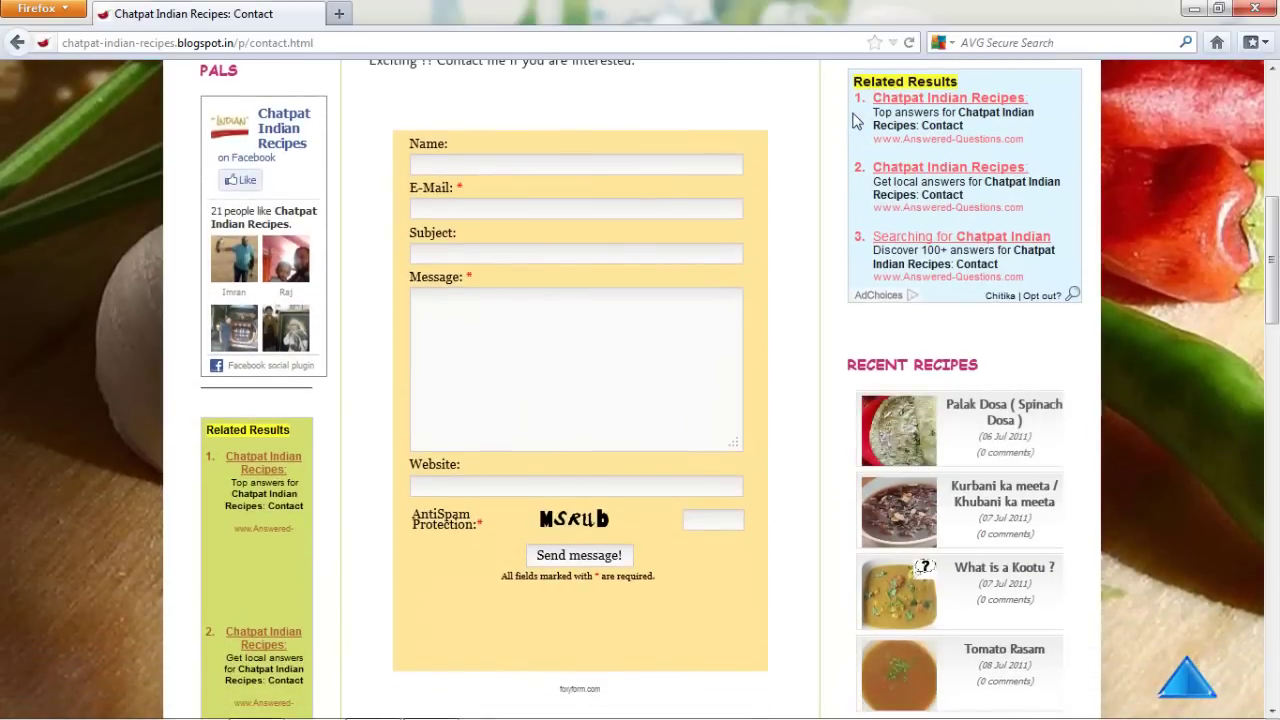
pyautogui.click(650, 412)
pyautogui.write('la bla')
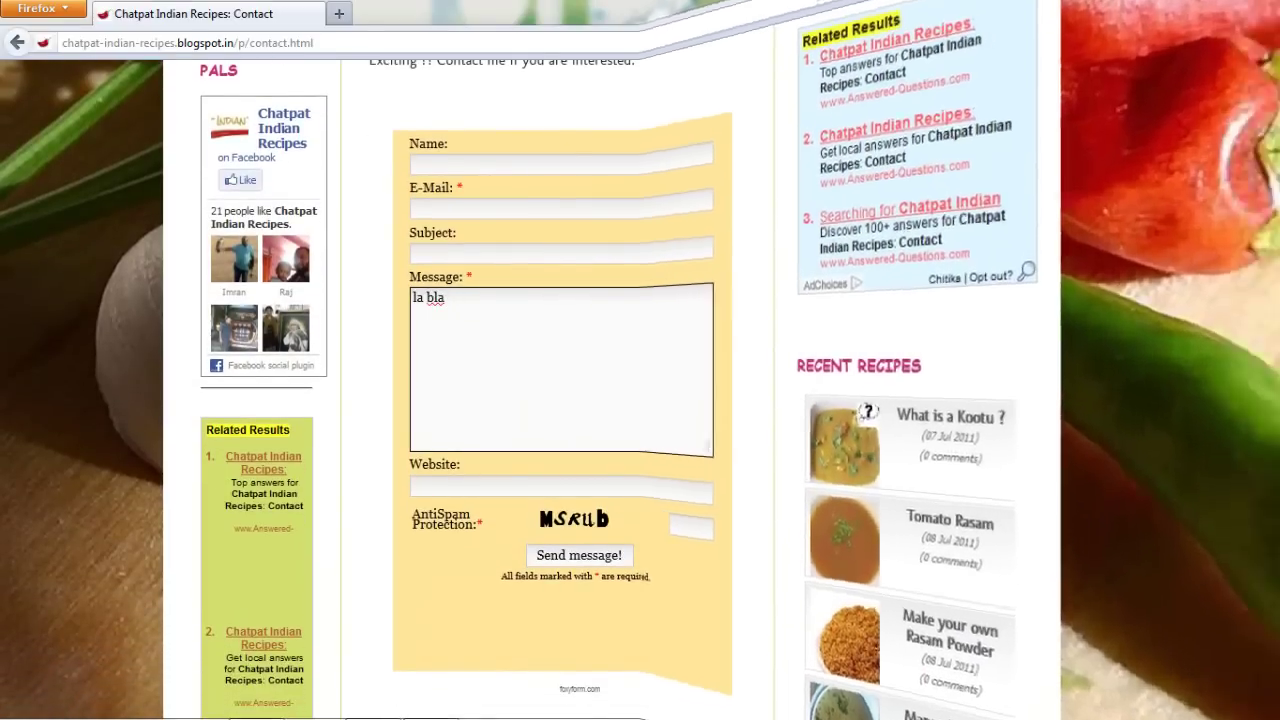
pyautogui.click(1194, 8)
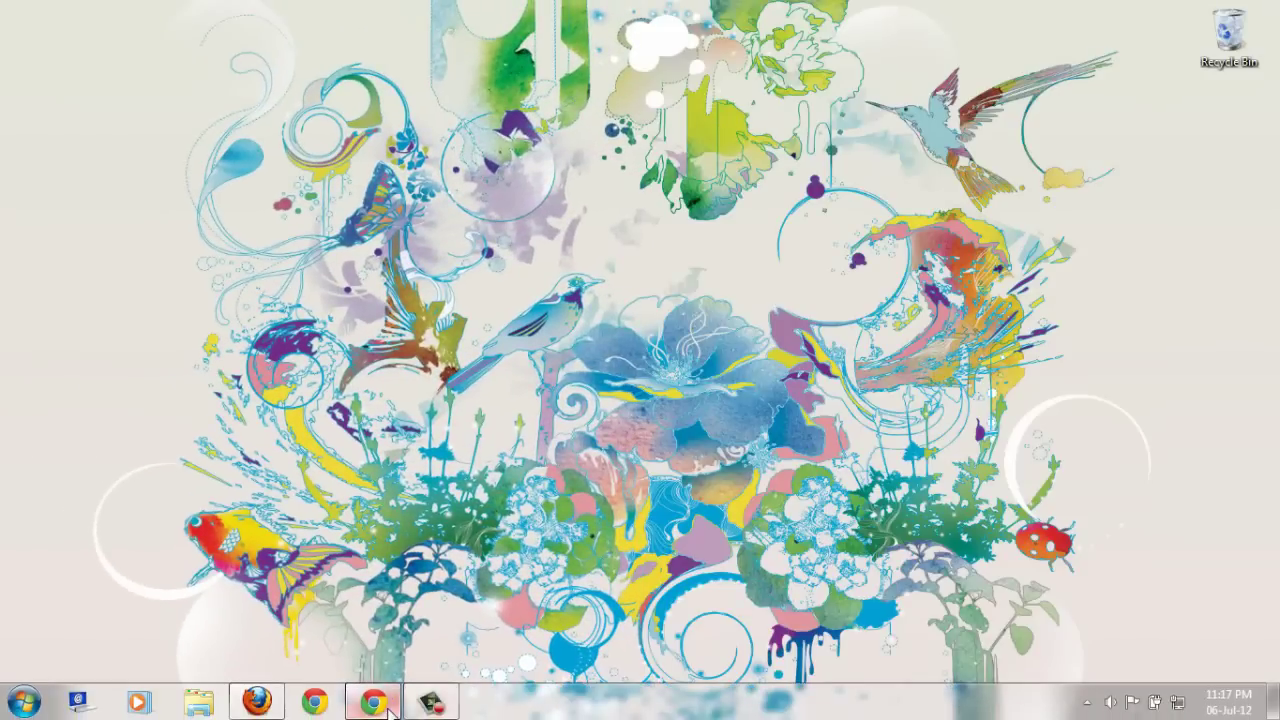
# Open the Test and Trial blog's Pages section and bring up the new-page choices
pyautogui.click(372, 701)
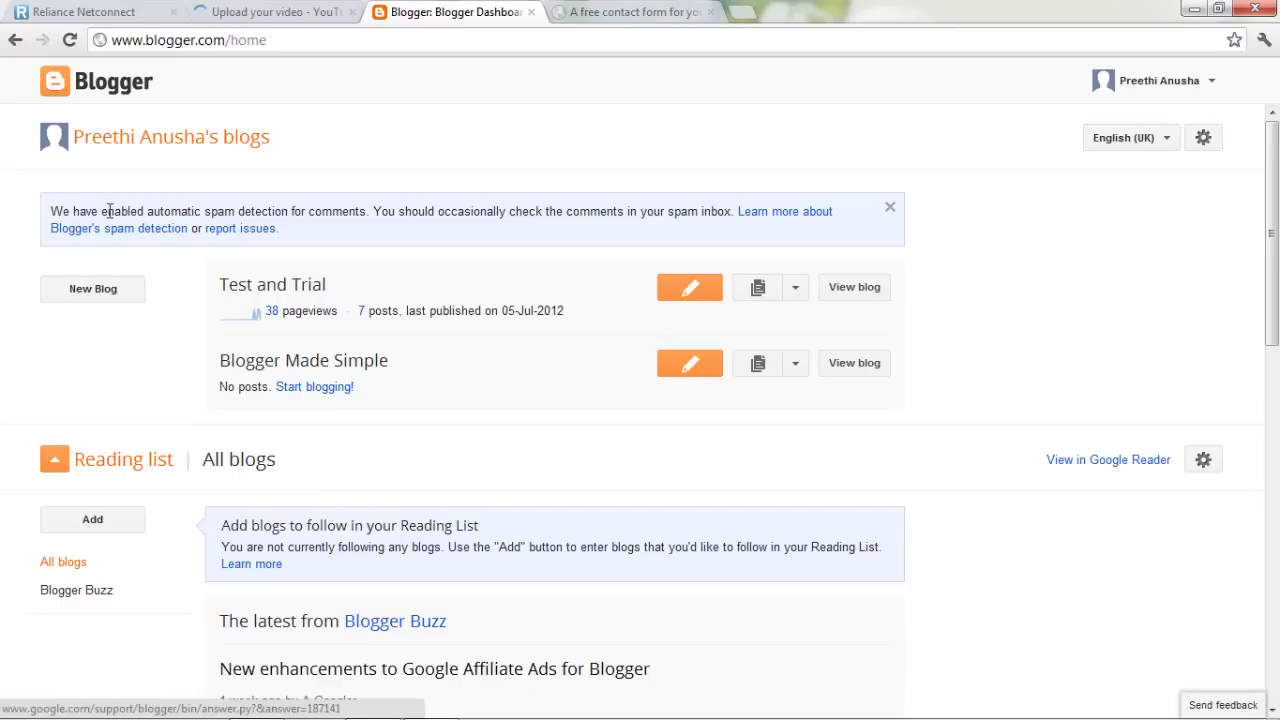
pyautogui.click(272, 289)
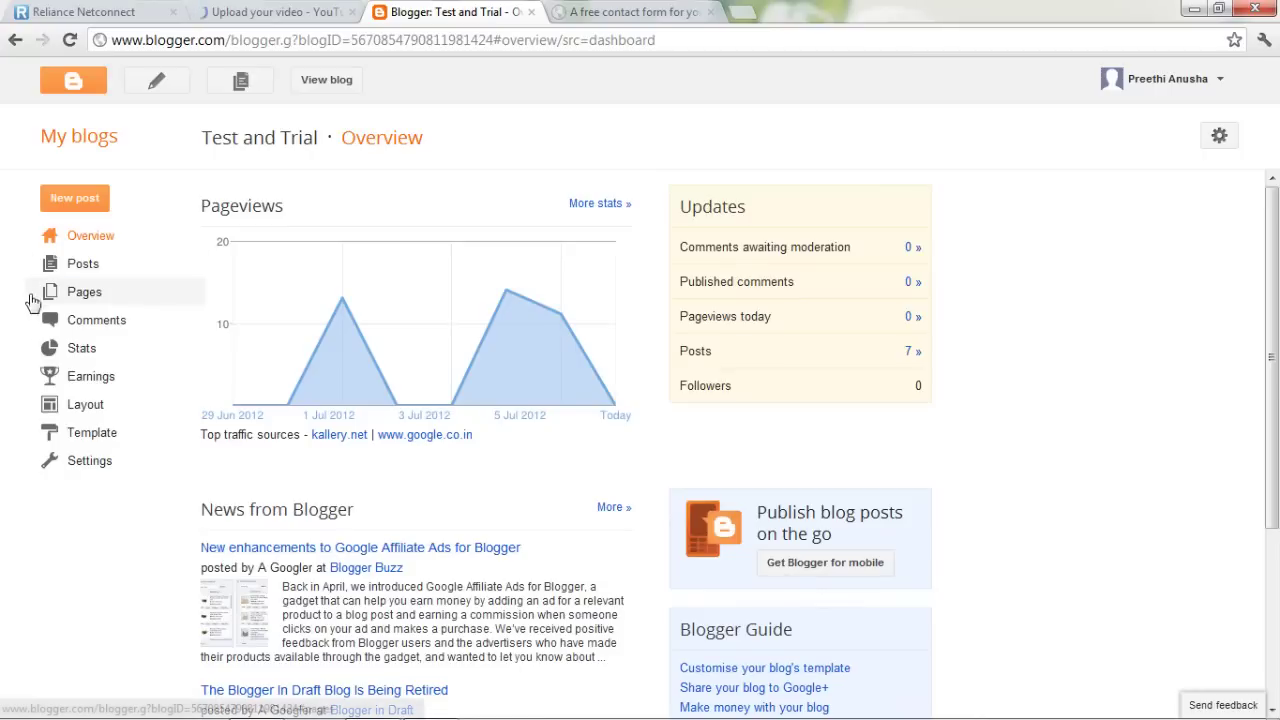
pyautogui.moveTo(287, 404)
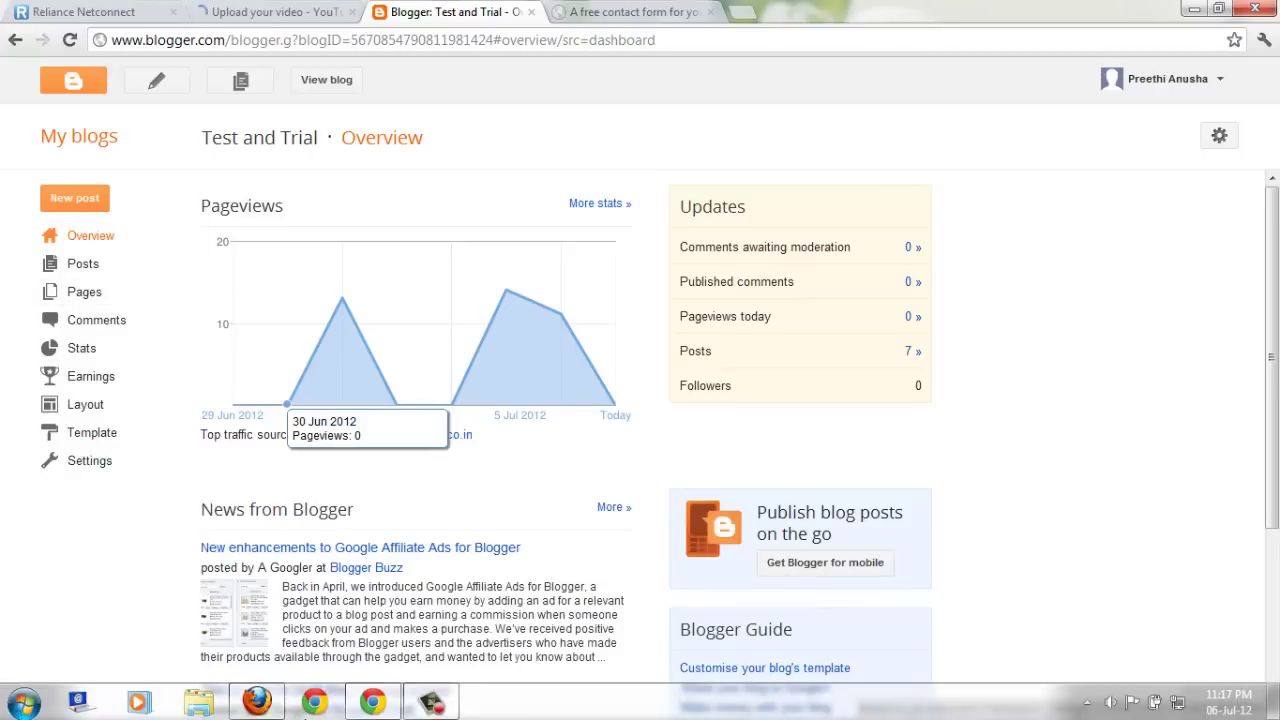
pyautogui.click(257, 703)
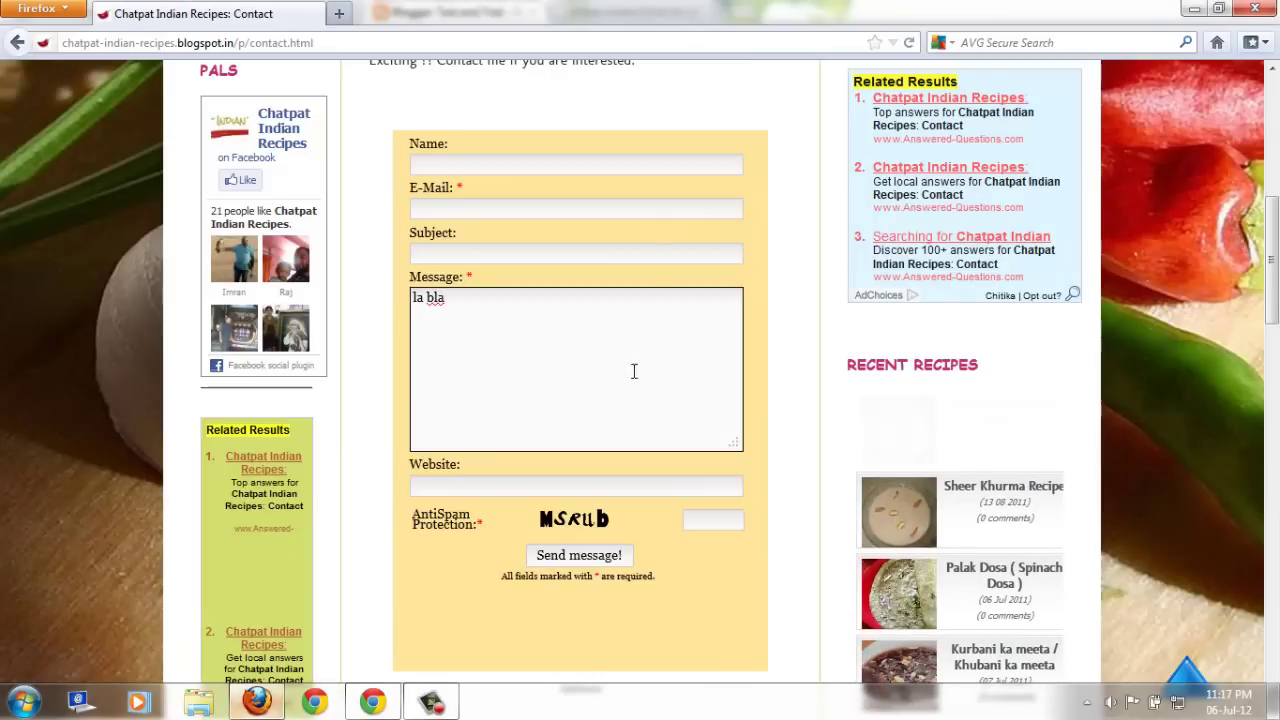
pyautogui.moveTo(1275, 288); pyautogui.dragTo(1275, 188)
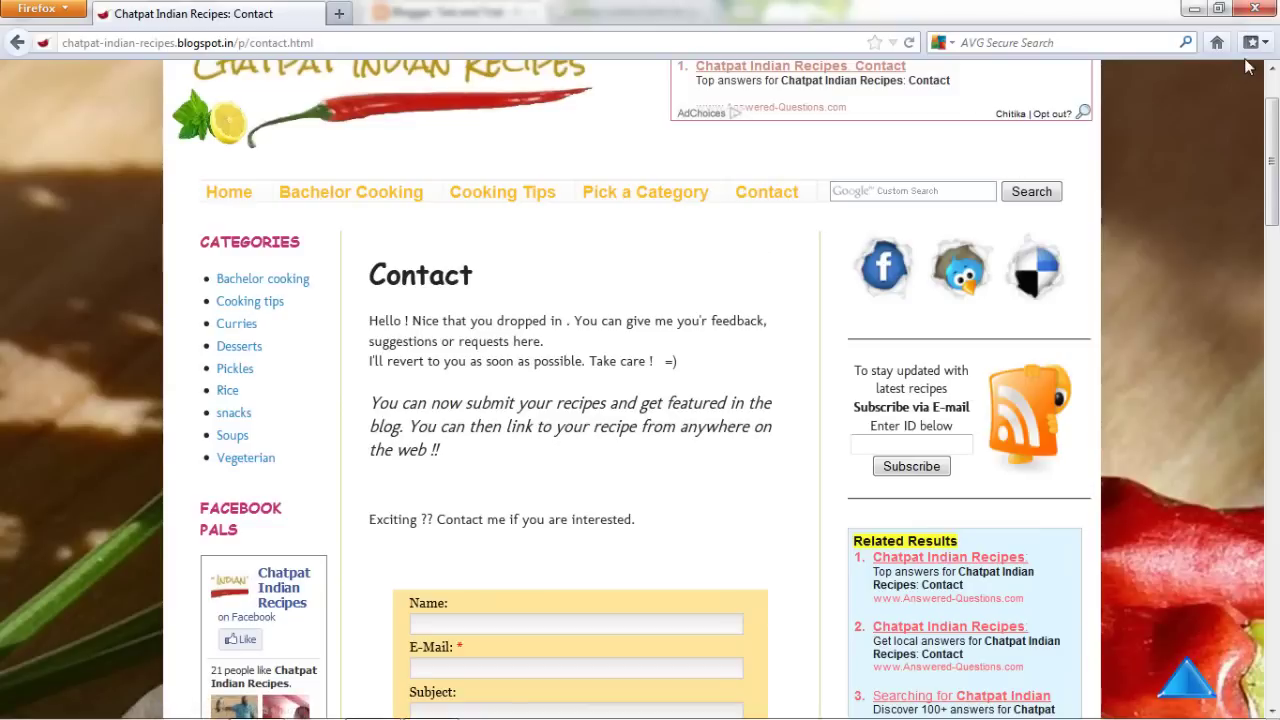
pyautogui.click(1192, 9)
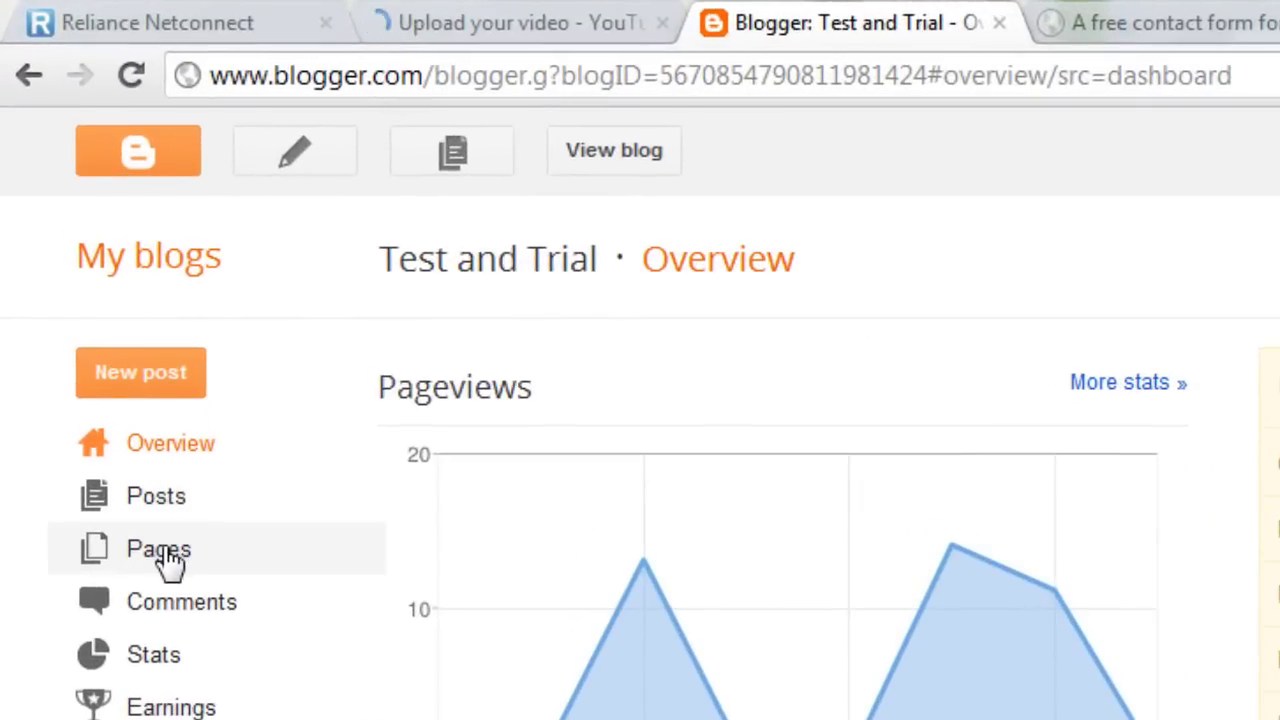
pyautogui.click(170, 560)
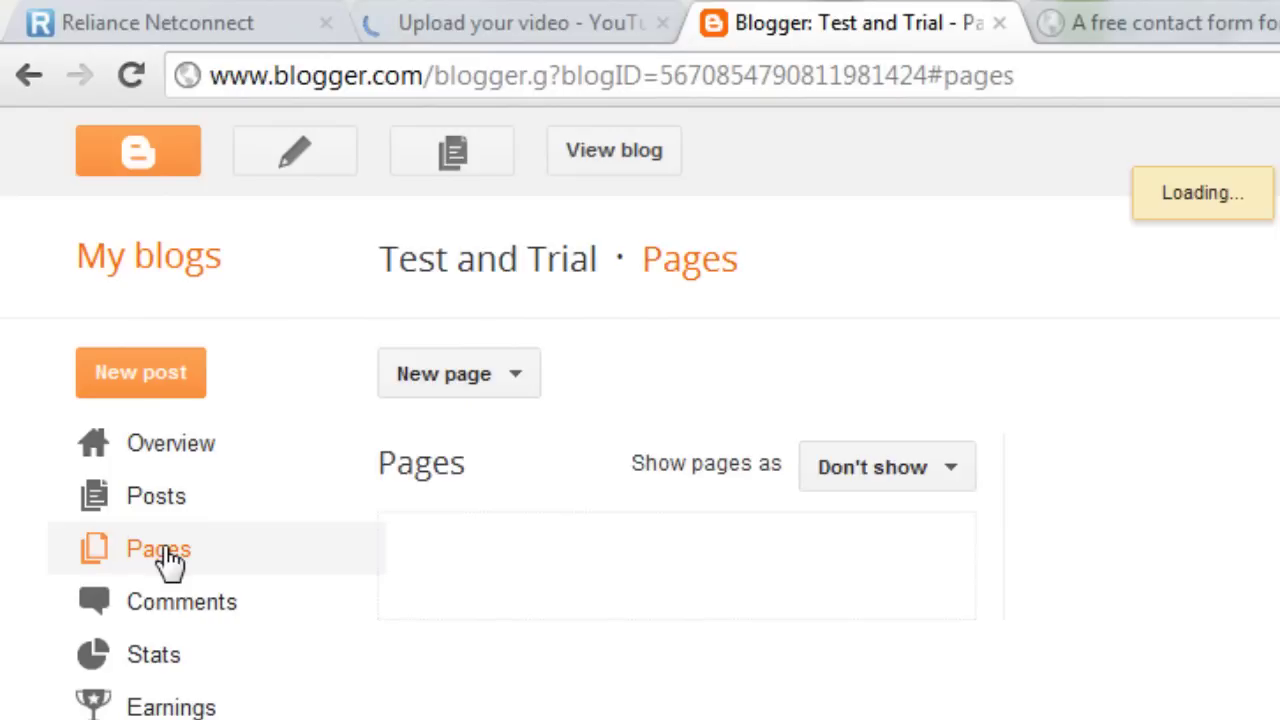
pyautogui.click(527, 383)
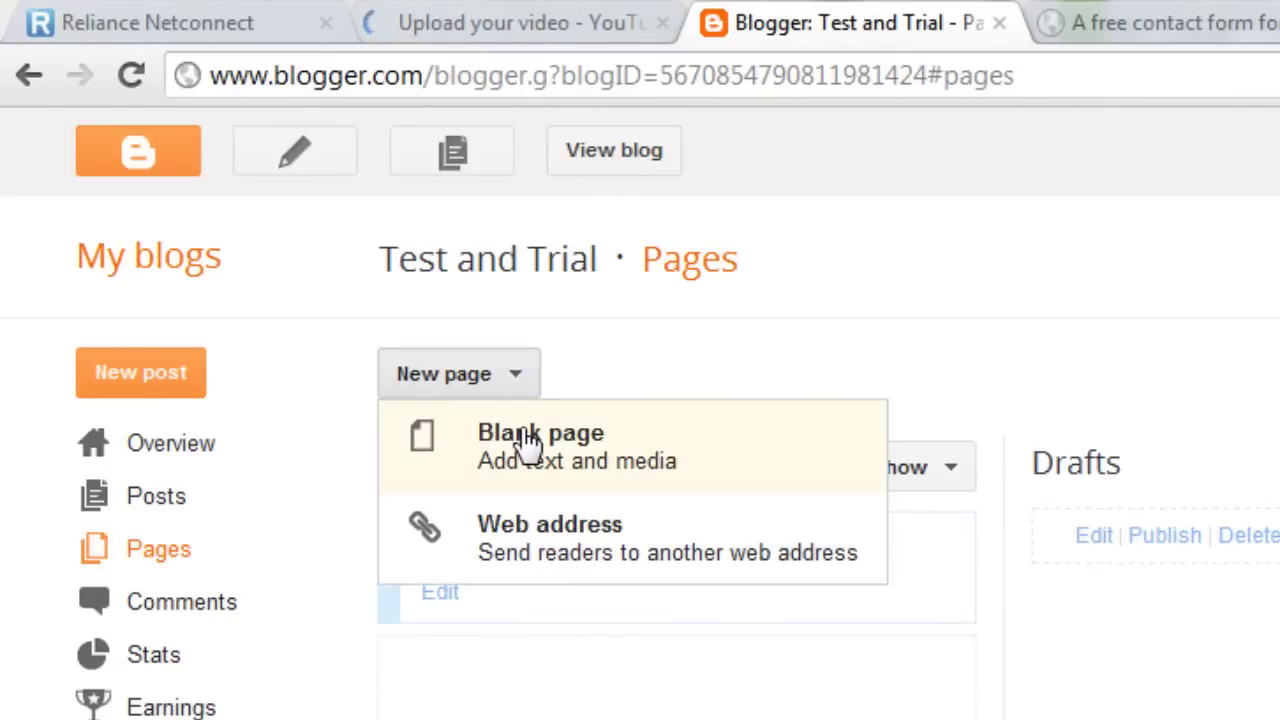
# Create a blank page titled 'Contact us' with the line 'Feel free to contact us using below form'
pyautogui.click(527, 441)
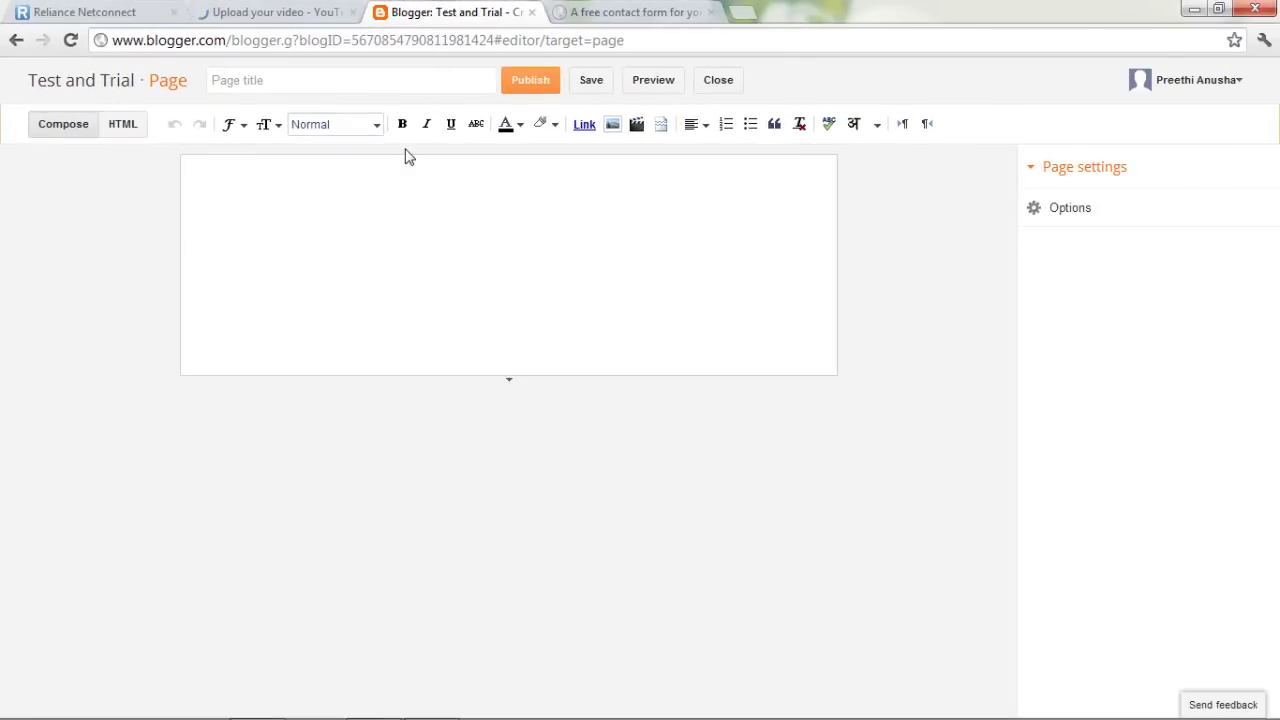
pyautogui.click(282, 80)
pyautogui.write('Contact us')
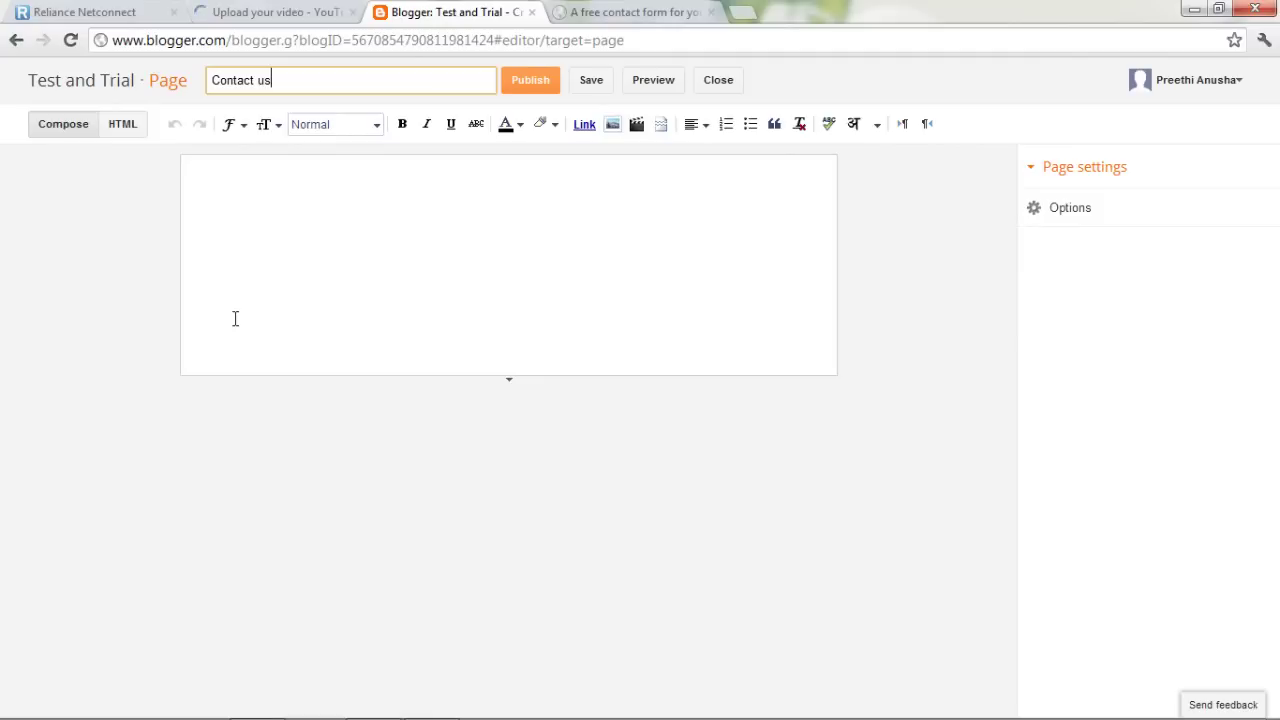
pyautogui.click(214, 182)
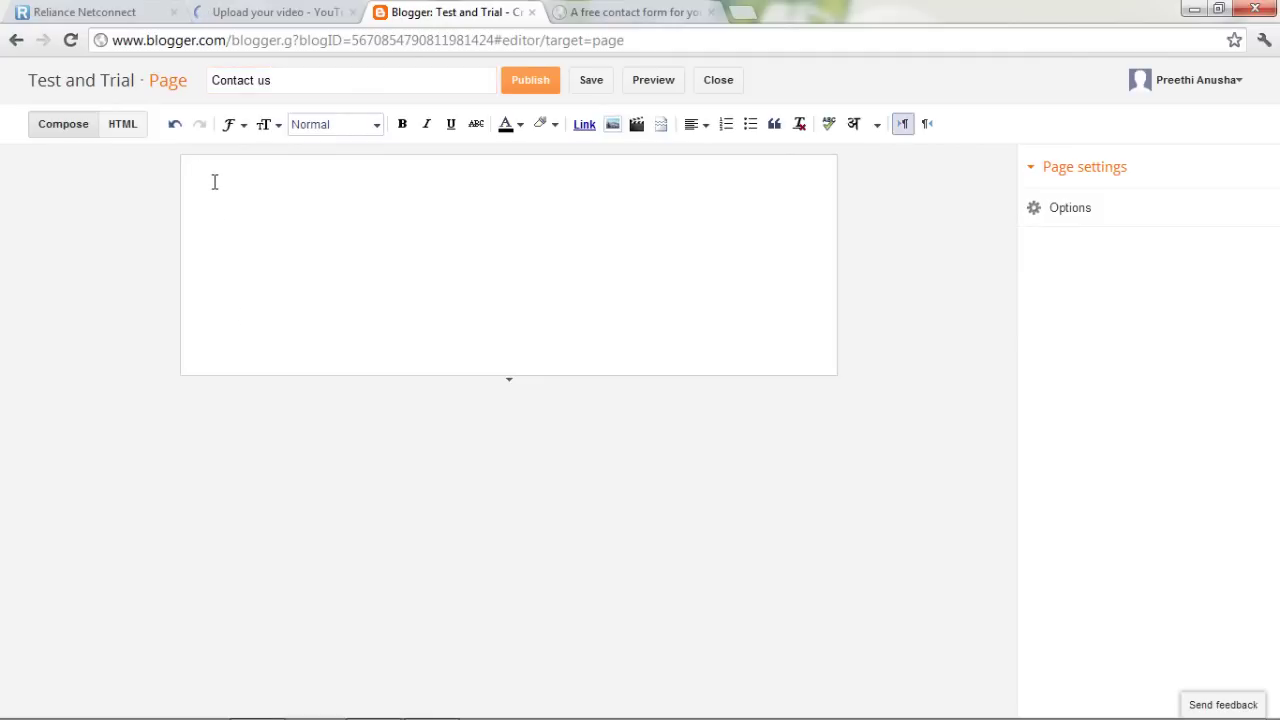
pyautogui.write('Feel free to contact us')
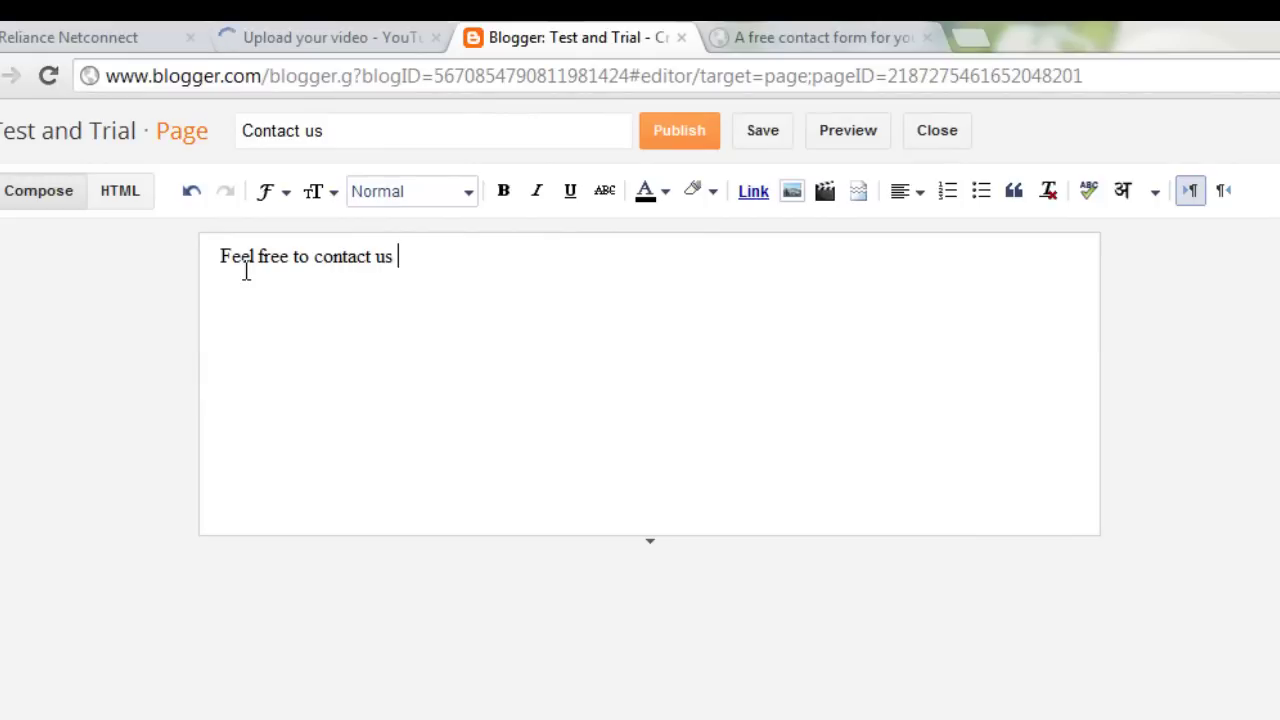
pyautogui.write('using below form')
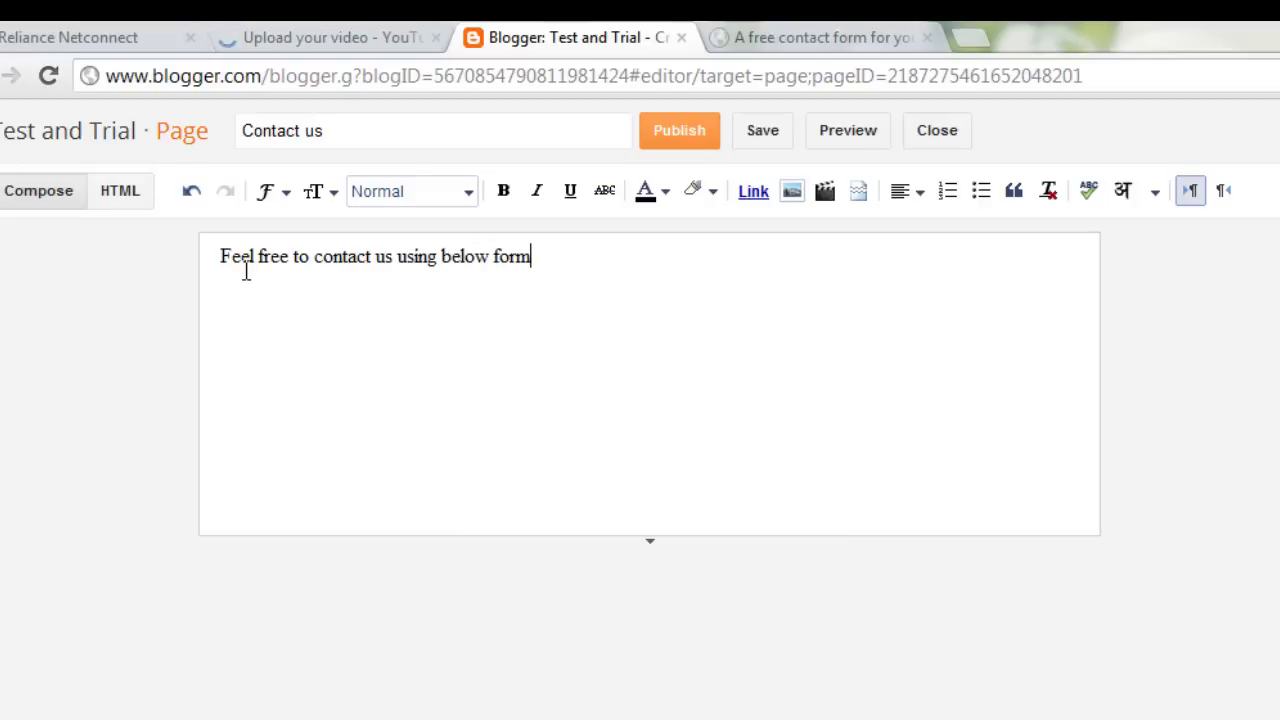
pyautogui.press('Return')
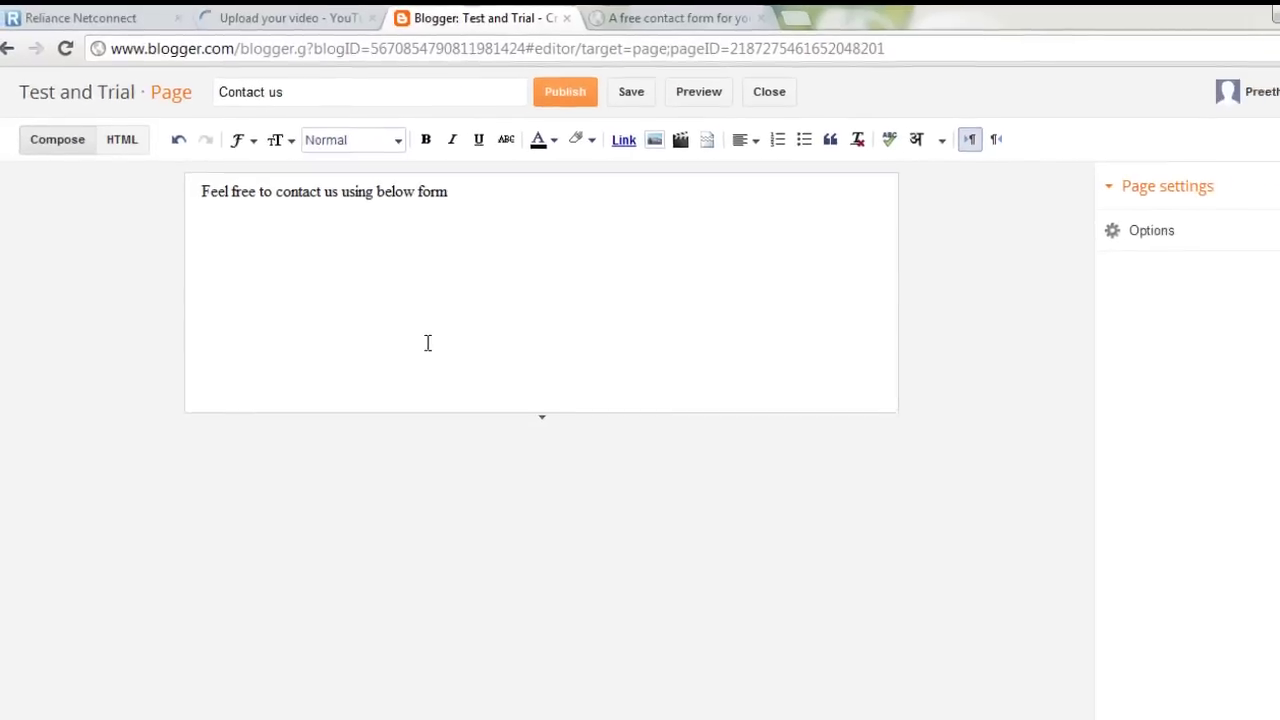
# Switch to the Foxyform contact-form builder and look through its options
pyautogui.click(600, 12)
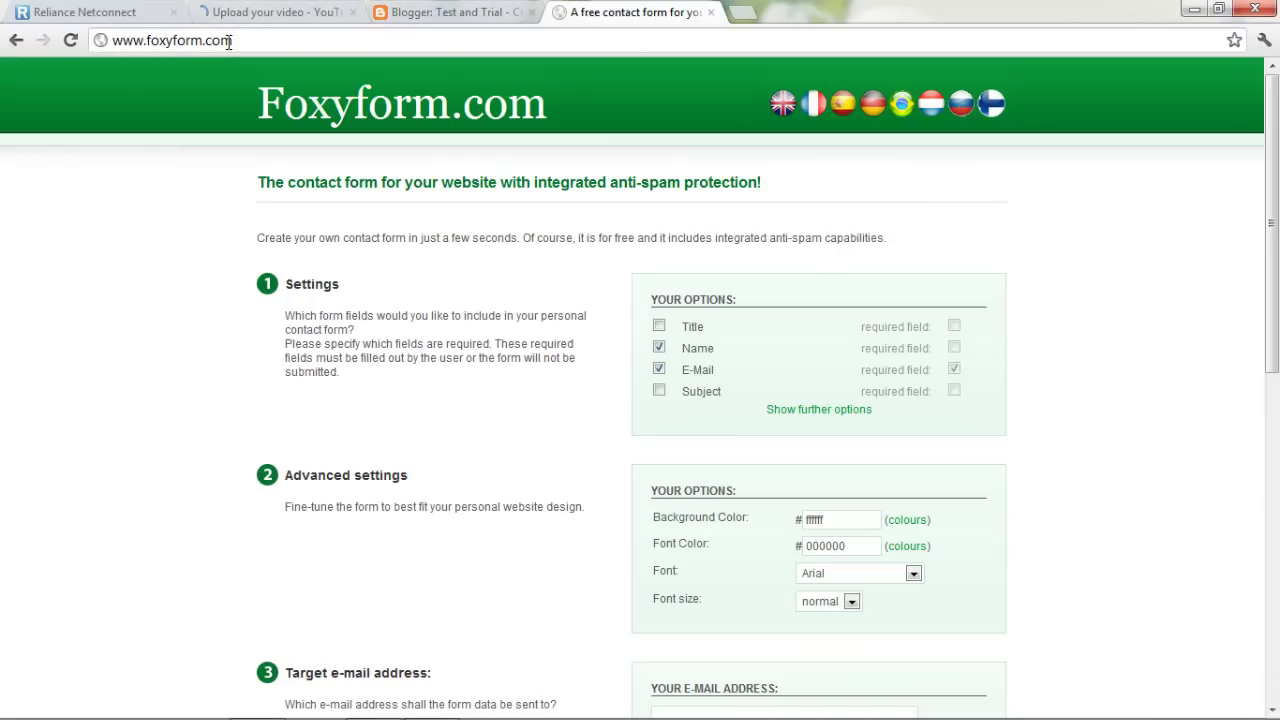
pyautogui.scroll(-1, 85, 245)
pyautogui.scroll(-1, 85, 245)
pyautogui.scroll(-1, 85, 245)
pyautogui.scroll(-1, 85, 245)
pyautogui.scroll(1, 85, 245)
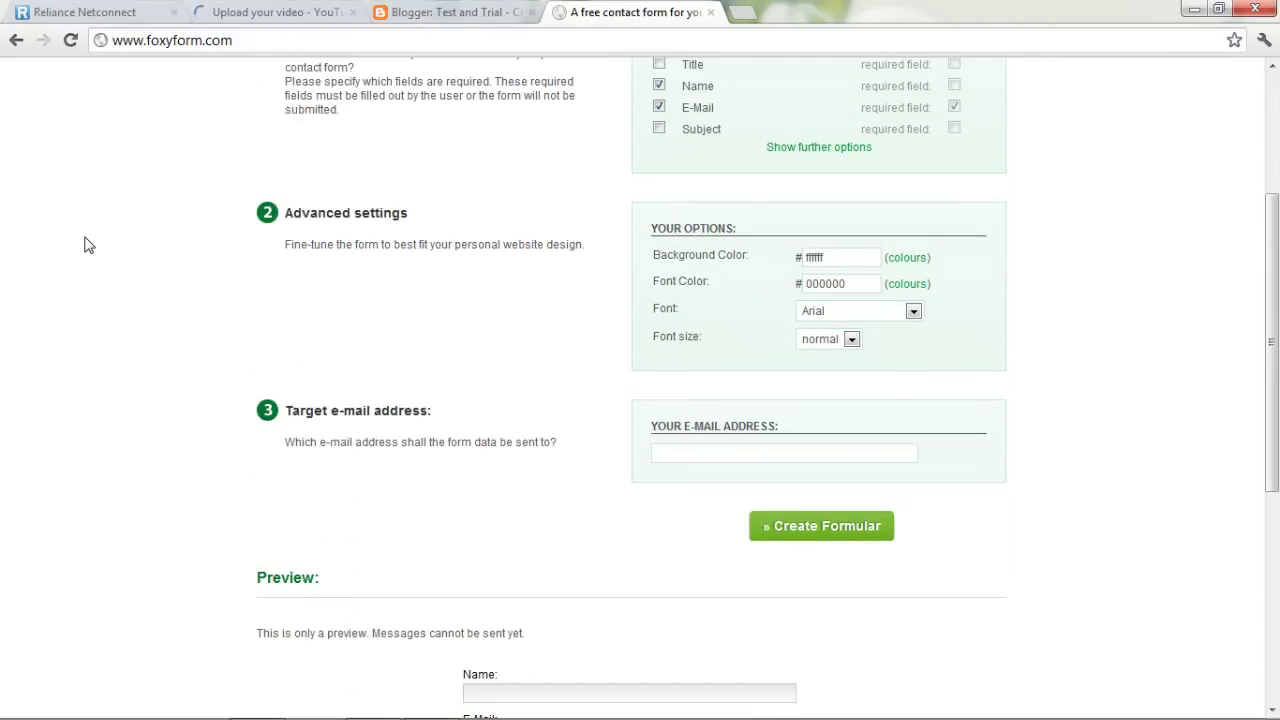
pyautogui.scroll(2, 85, 245)
pyautogui.scroll(-1, 86, 243)
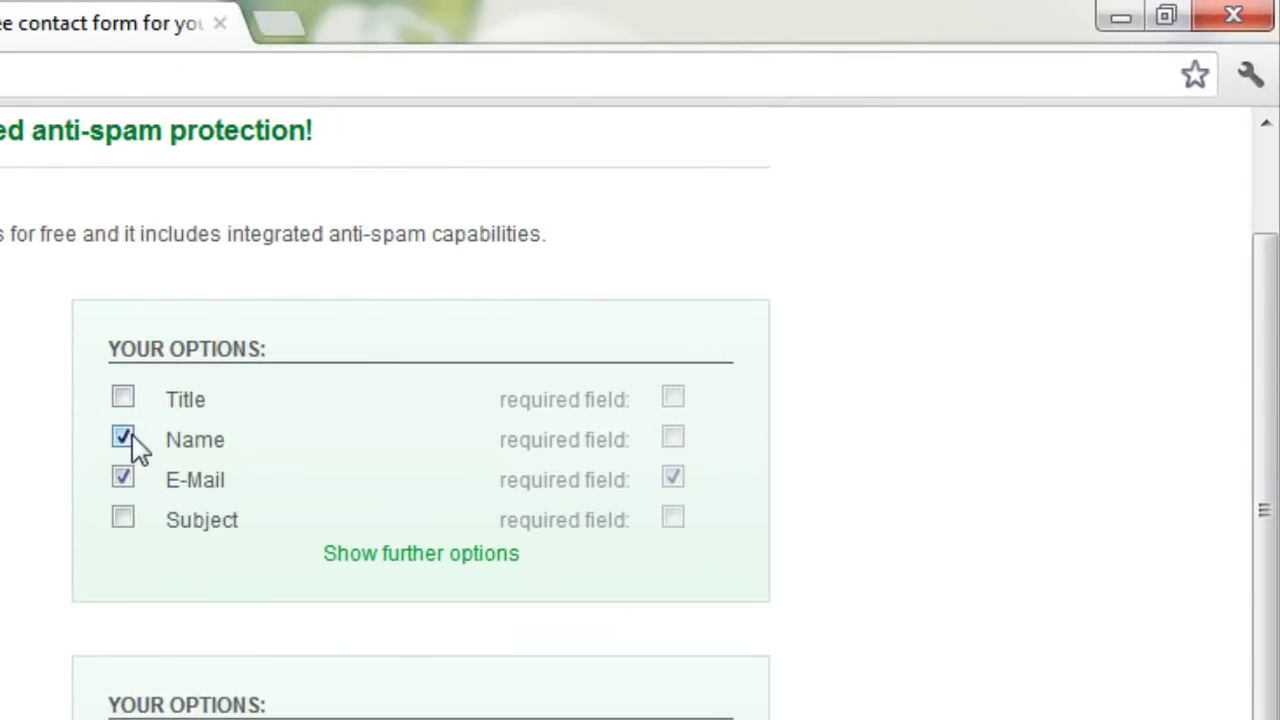
# Mark Name and E-Mail as required fields and review the advanced styling settings
pyautogui.click(674, 437)
pyautogui.click(674, 474)
pyautogui.moveTo(1272, 365); pyautogui.dragTo(1272, 475)
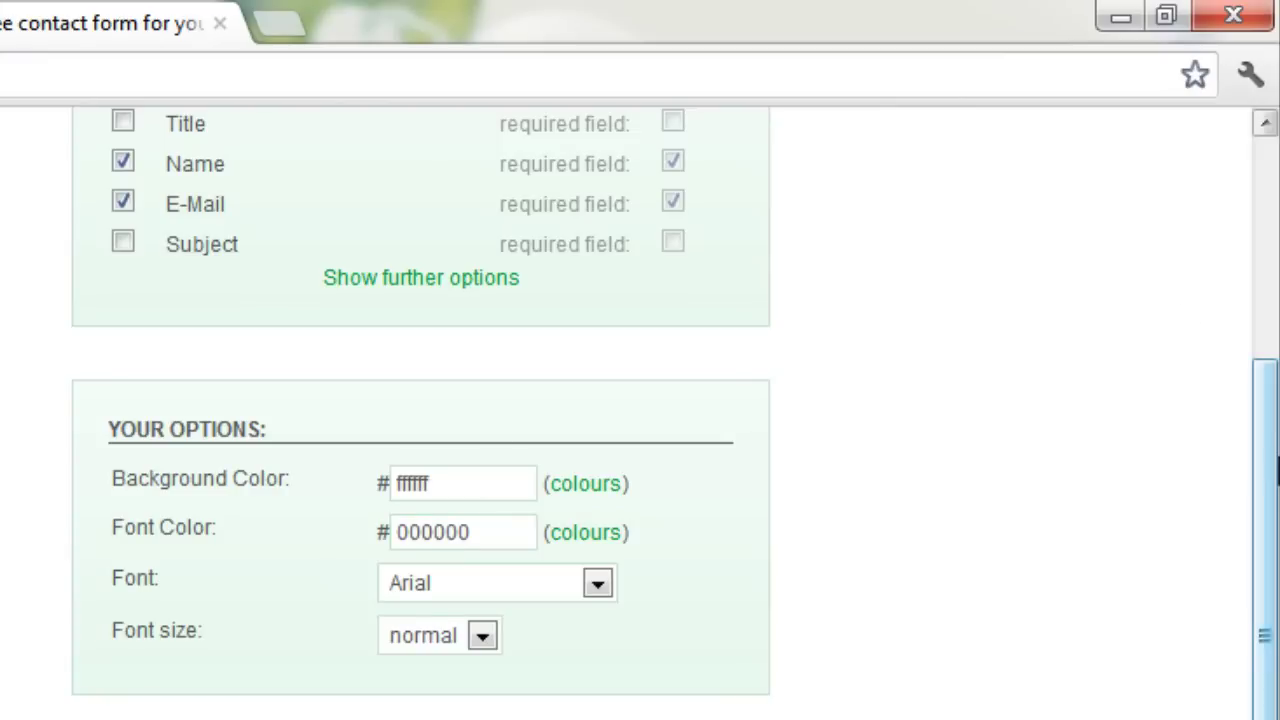
pyautogui.moveTo(1272, 471); pyautogui.dragTo(1272, 514)
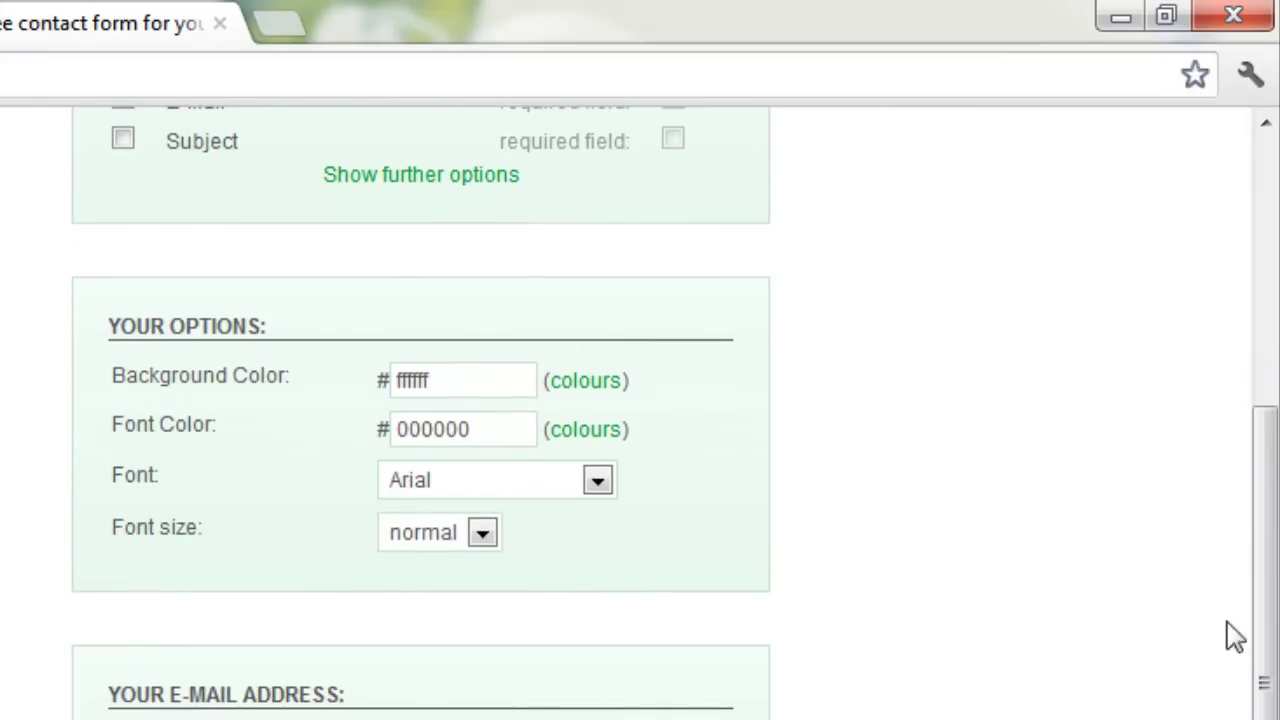
pyautogui.moveTo(1266, 648); pyautogui.dragTo(1266, 667)
pyautogui.scroll(-1, 640, 413)
pyautogui.scroll(-1, 640, 413)
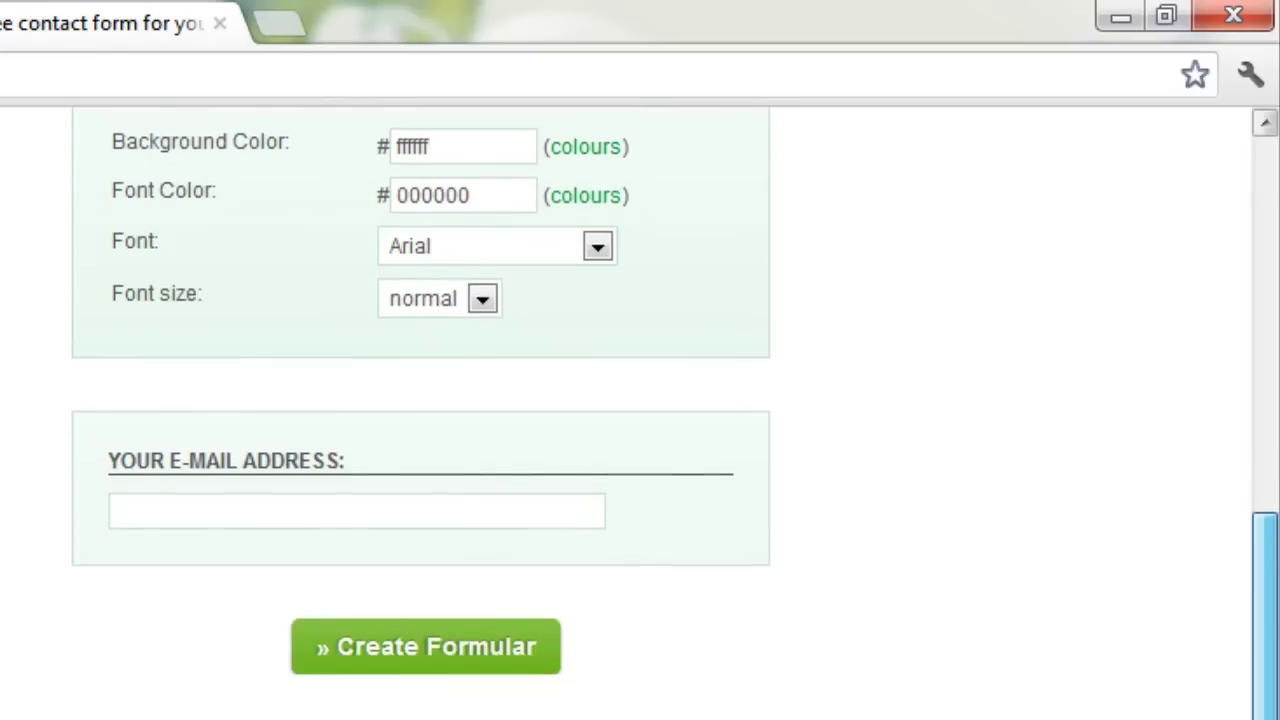
pyautogui.scroll(1, 640, 413)
pyautogui.scroll(1, 640, 413)
pyautogui.scroll(-3, 640, 413)
pyautogui.scroll(-2, 640, 413)
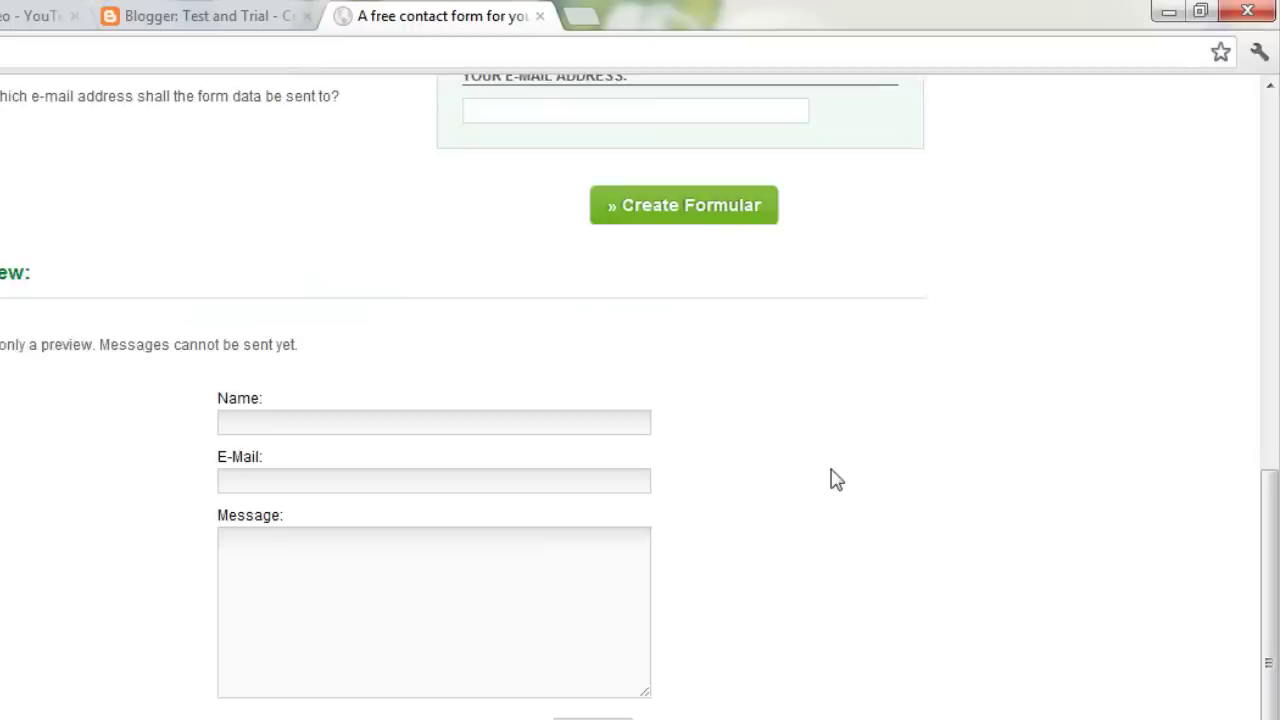
pyautogui.moveTo(1270, 488); pyautogui.dragTo(1275, 400)
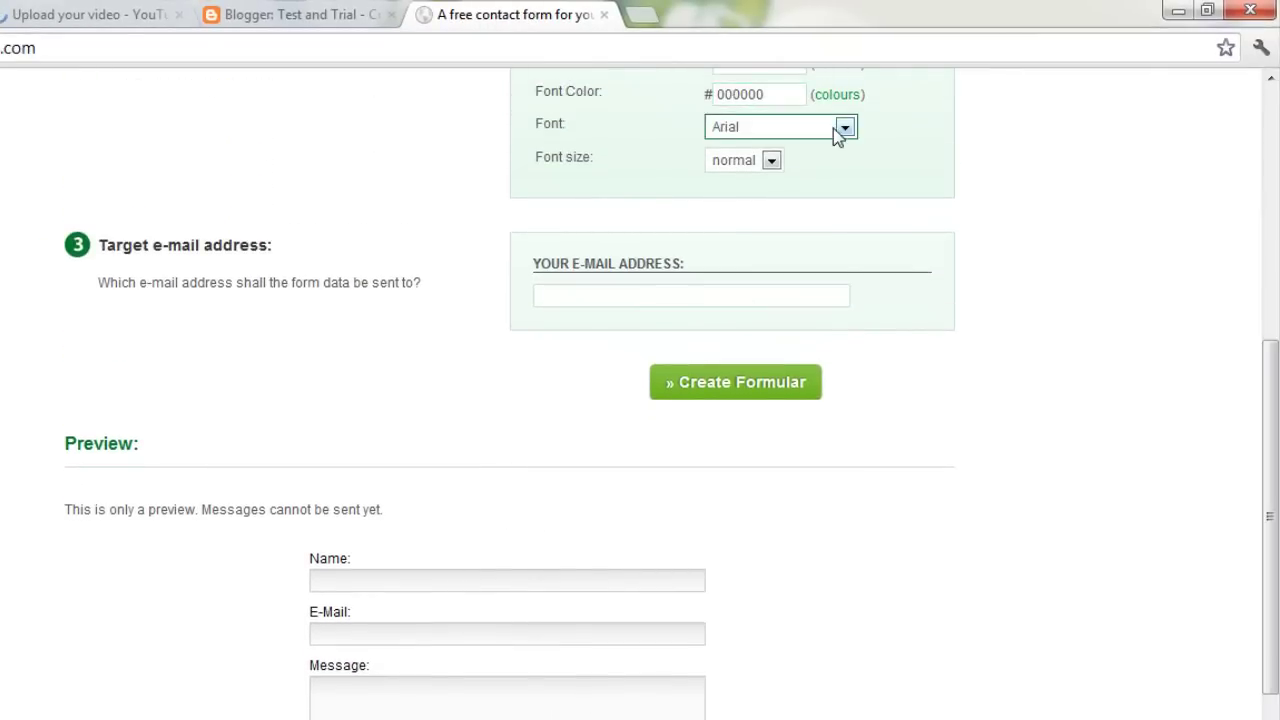
pyautogui.moveTo(1272, 413); pyautogui.dragTo(1276, 387)
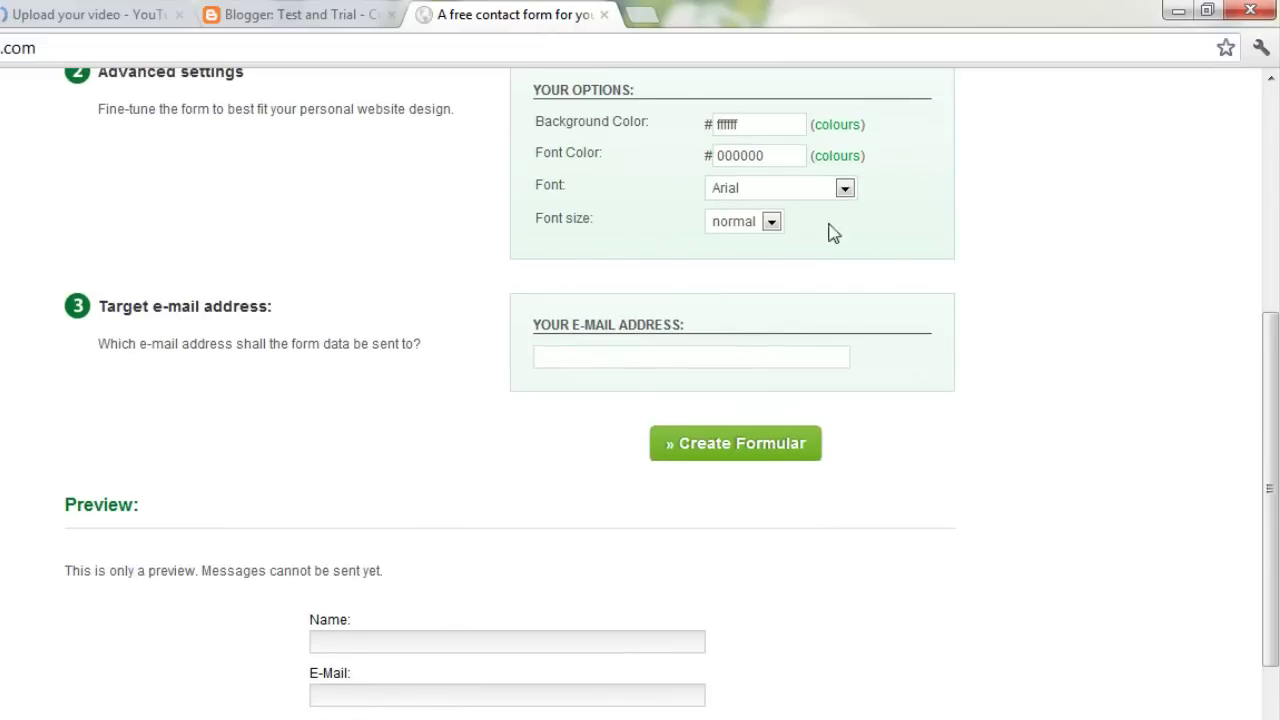
# Find and select the pale yellow code FFE599 in Foxyform's HTML colour table
pyautogui.click(758, 122)
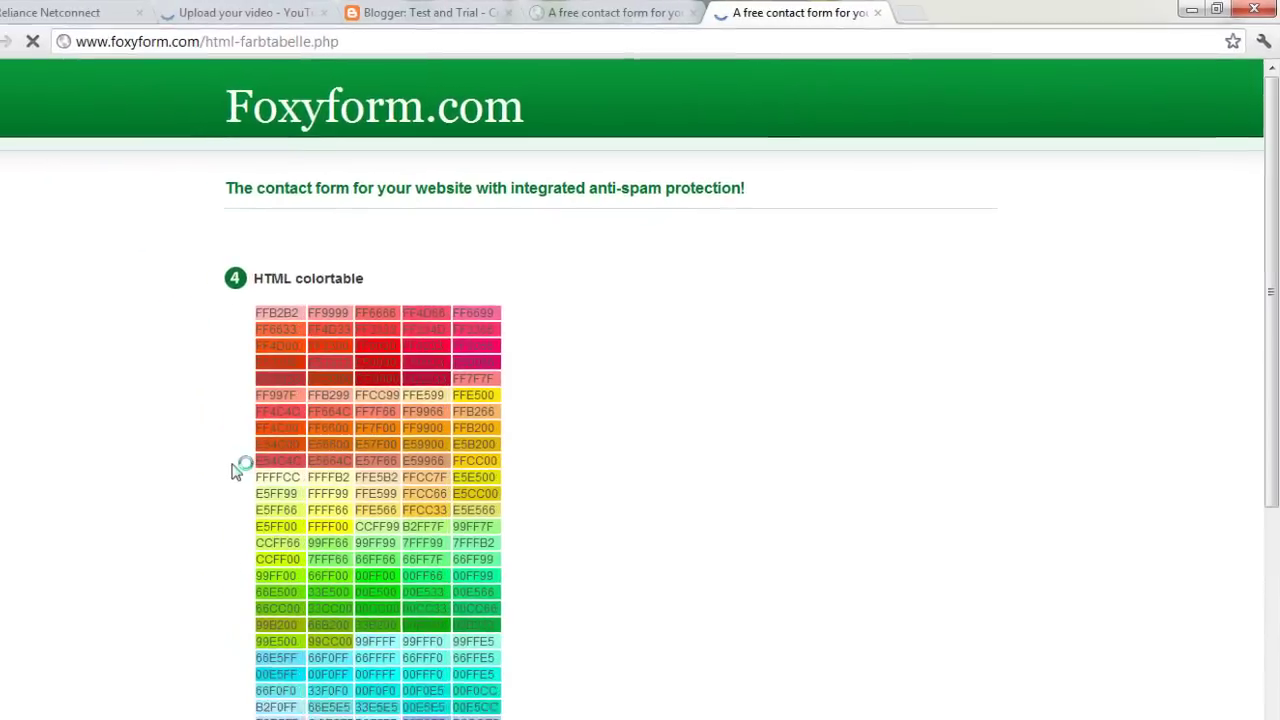
pyautogui.moveTo(1274, 175)
pyautogui.mouseDown()
pyautogui.moveTo(1249, 486)
pyautogui.moveTo(1257, 263)
pyautogui.mouseUp()
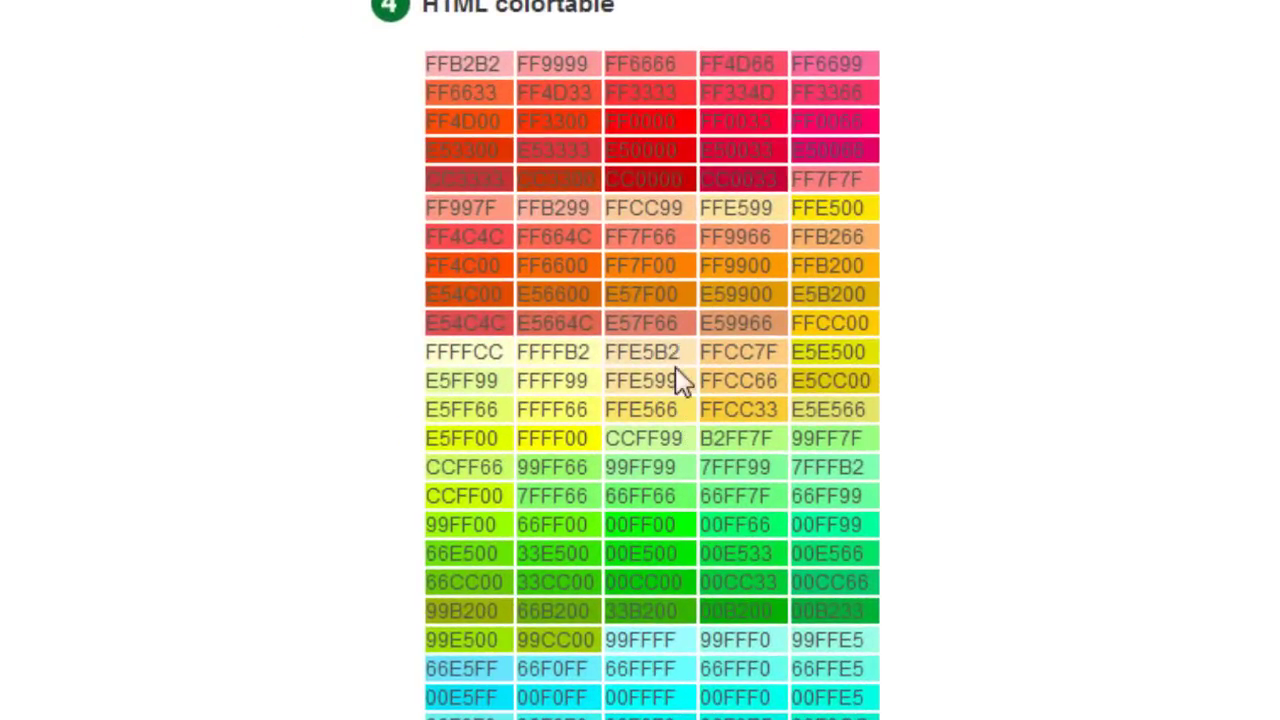
pyautogui.moveTo(666, 381); pyautogui.dragTo(613, 374)
pyautogui.hotkey('ctrl', 'c')
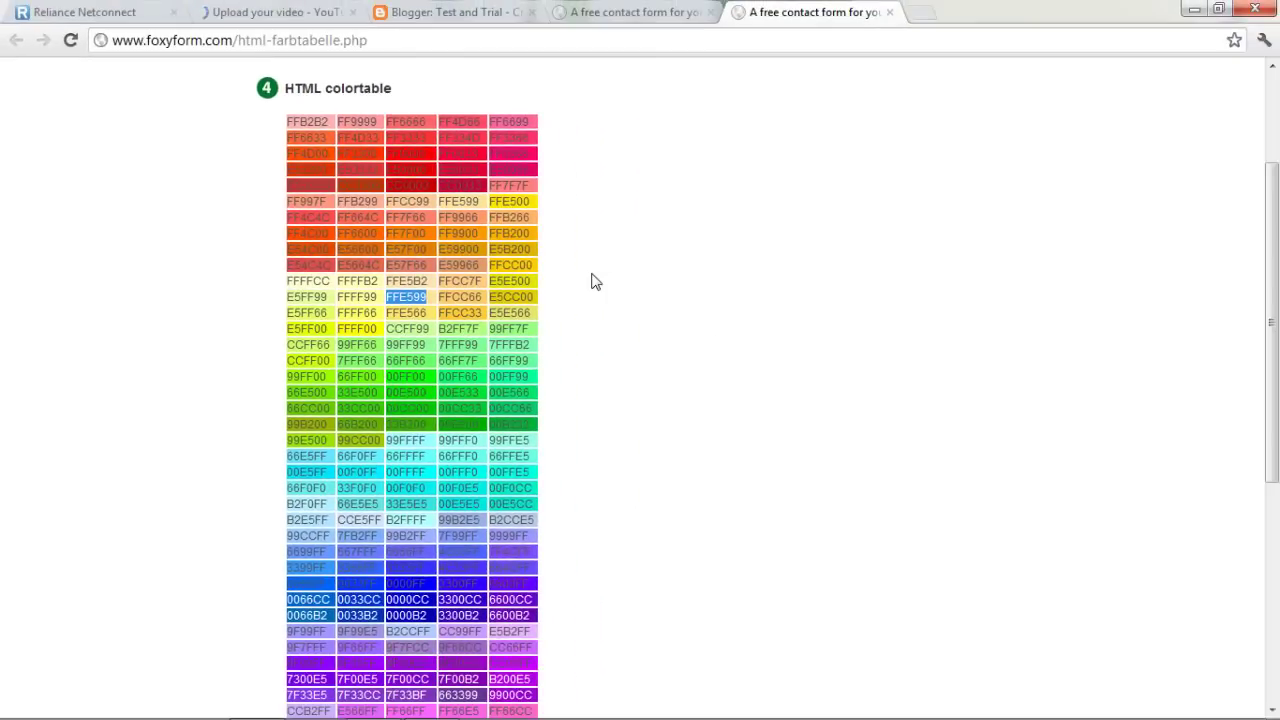
# Replace the background colour ffffff with FFE599 and check the pale yellow preview
pyautogui.click(580, 11)
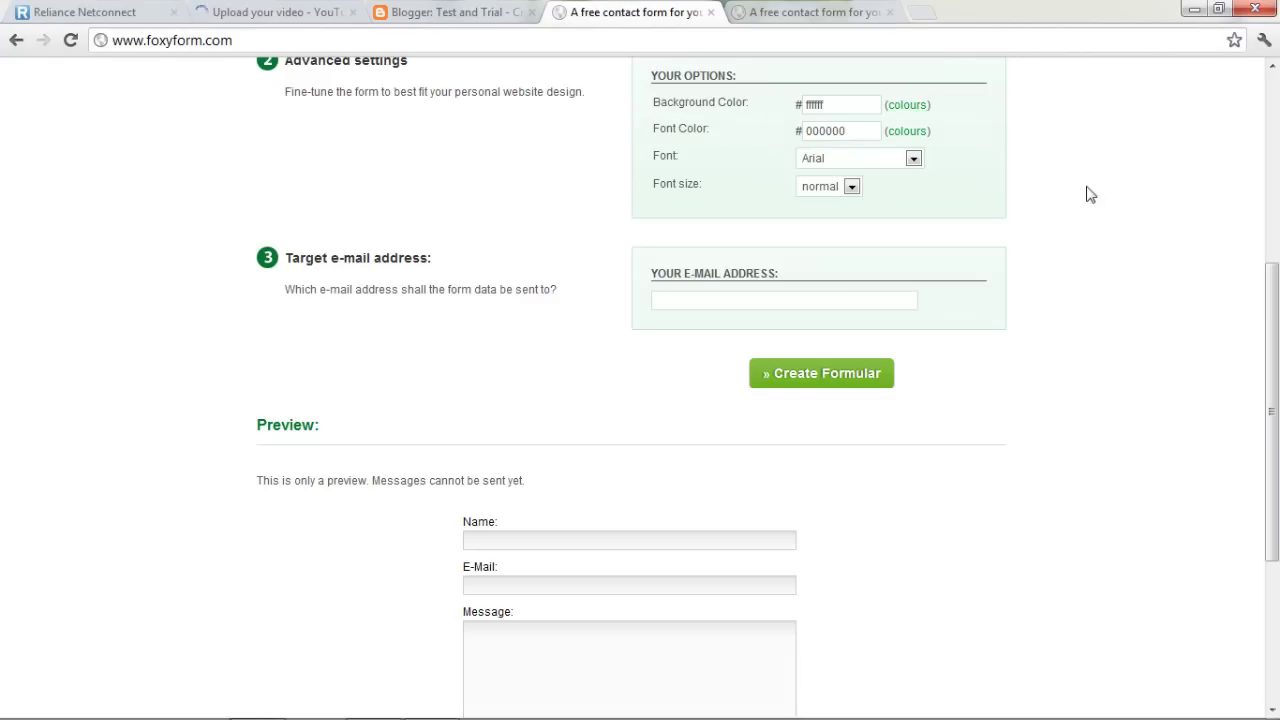
pyautogui.scroll(1, 1273, 295)
pyautogui.click(867, 164)
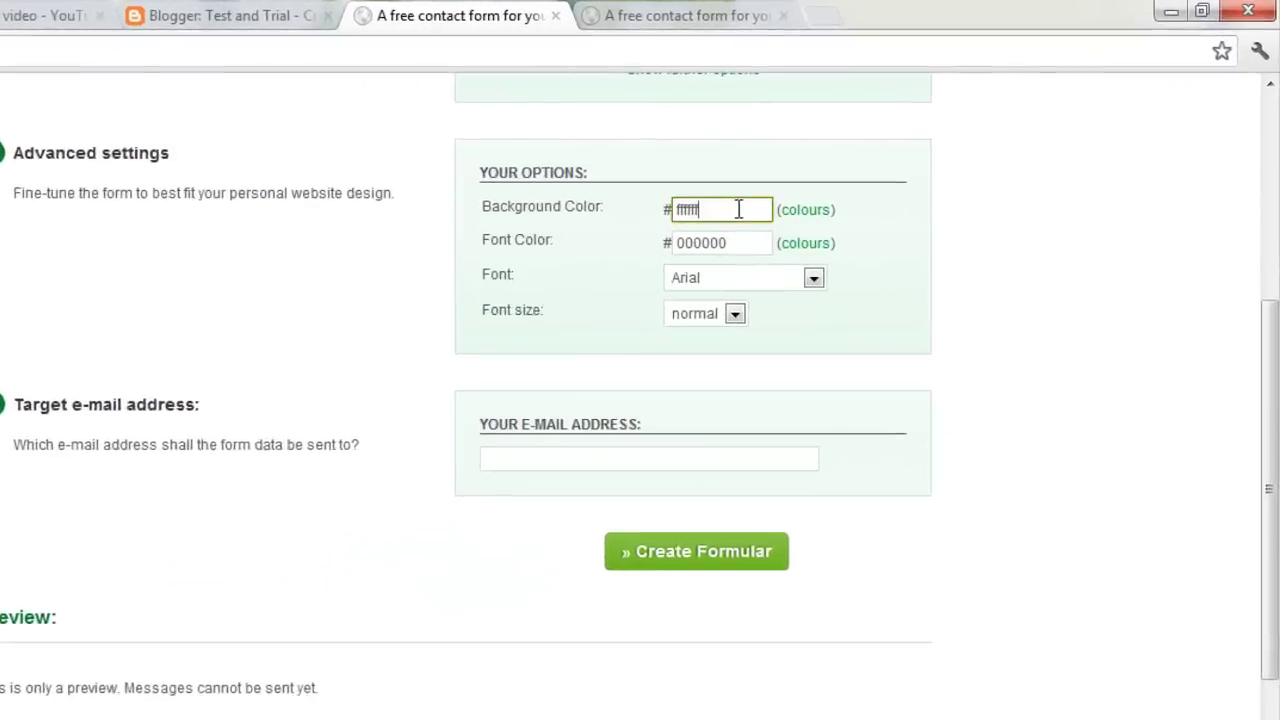
pyautogui.press('BackSpace')
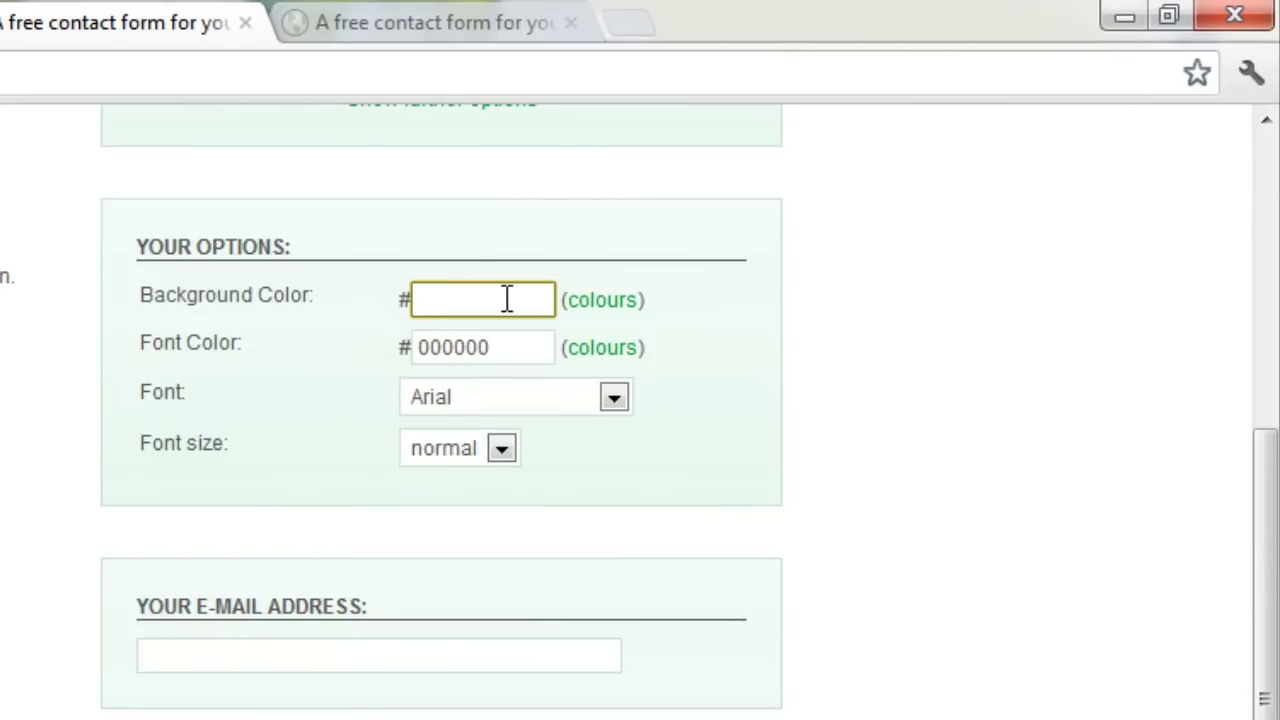
pyautogui.hotkey('ctrl', 'v')
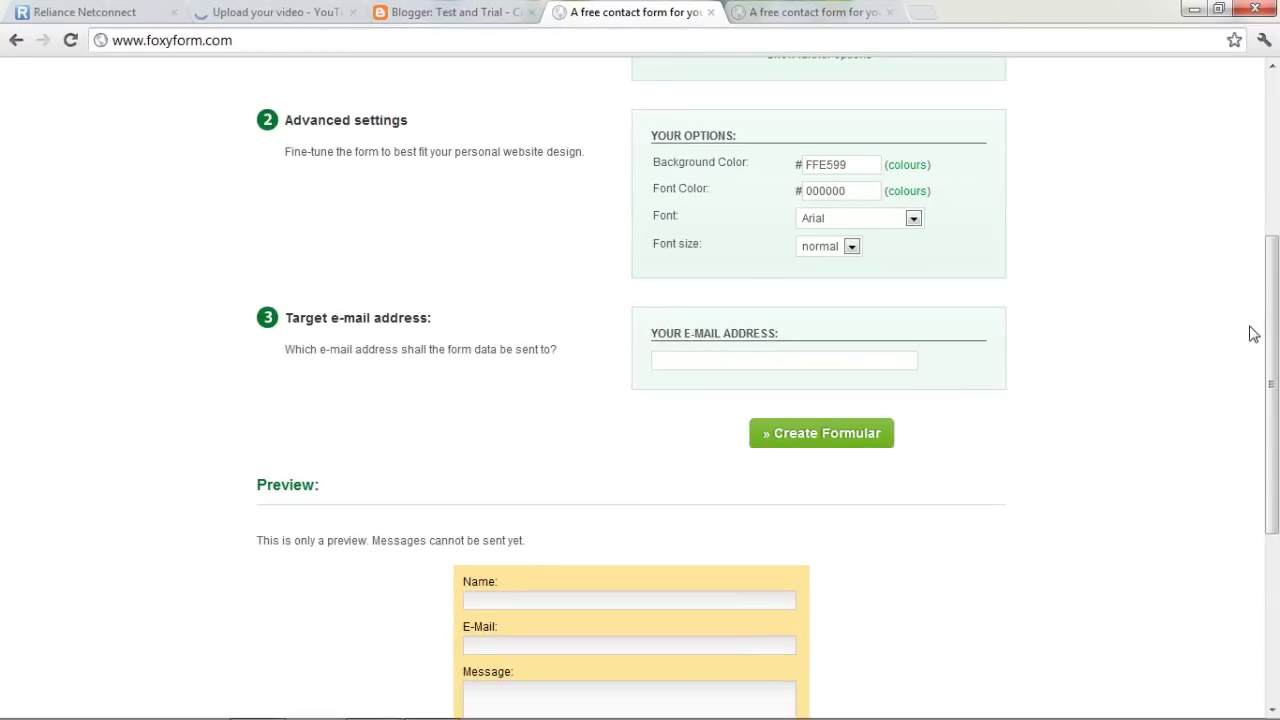
pyautogui.moveTo(1270, 334); pyautogui.dragTo(1270, 494)
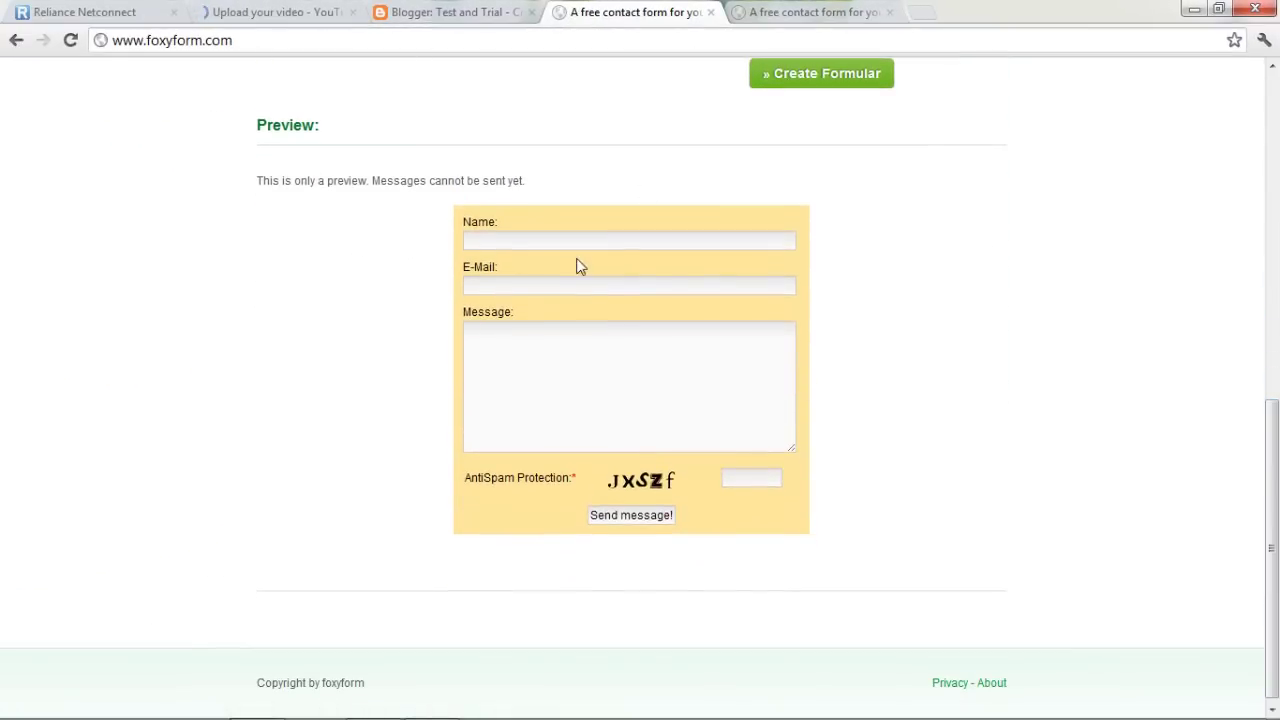
pyautogui.moveTo(1271, 443); pyautogui.dragTo(1262, 262)
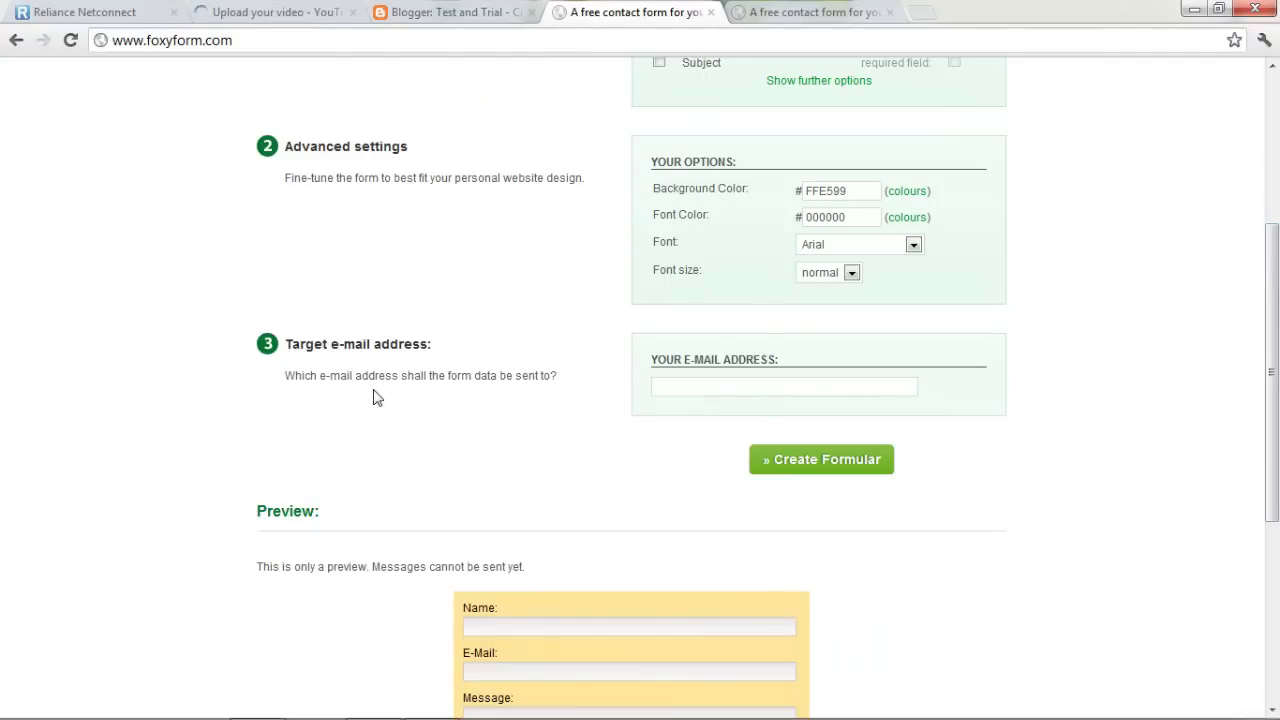
# Enter the receiving e-mail address and create the Foxyform form
pyautogui.click(780, 387)
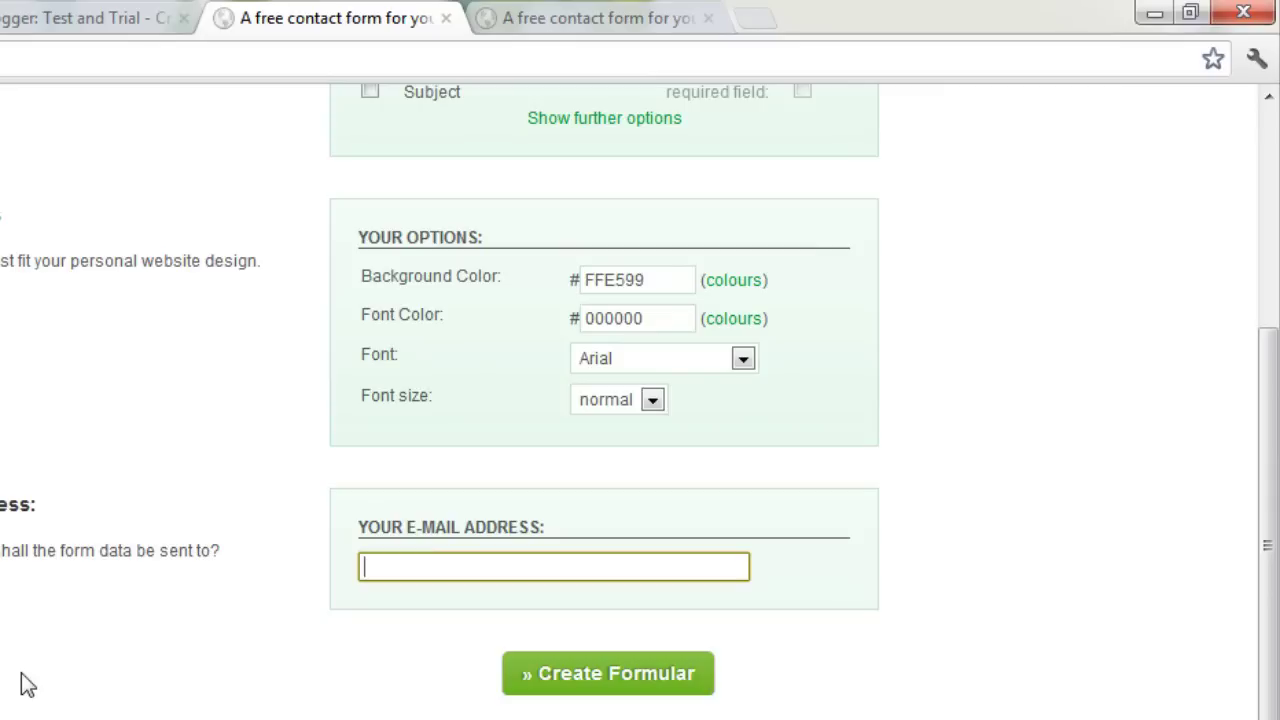
pyautogui.scroll(-5, 1266, 616)
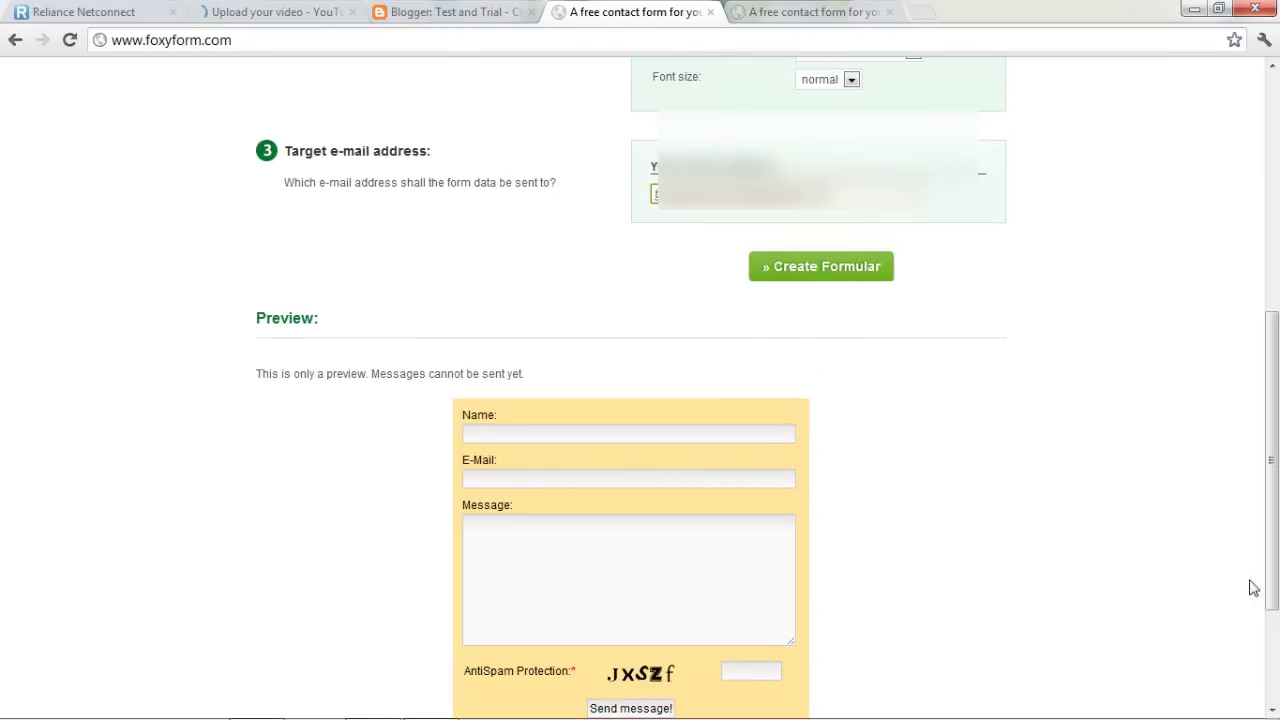
pyautogui.click(829, 273)
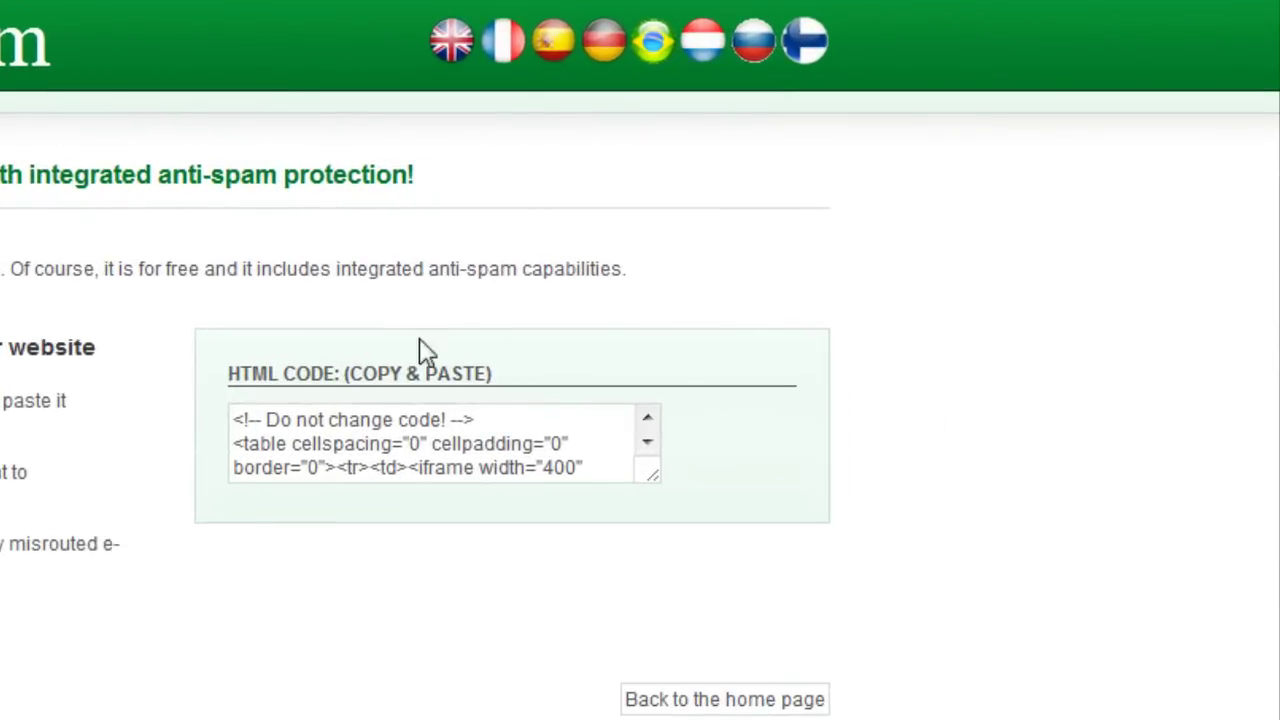
# Select and copy the generated form HTML, then return to the Blogger Contact us editor
pyautogui.click(318, 443)
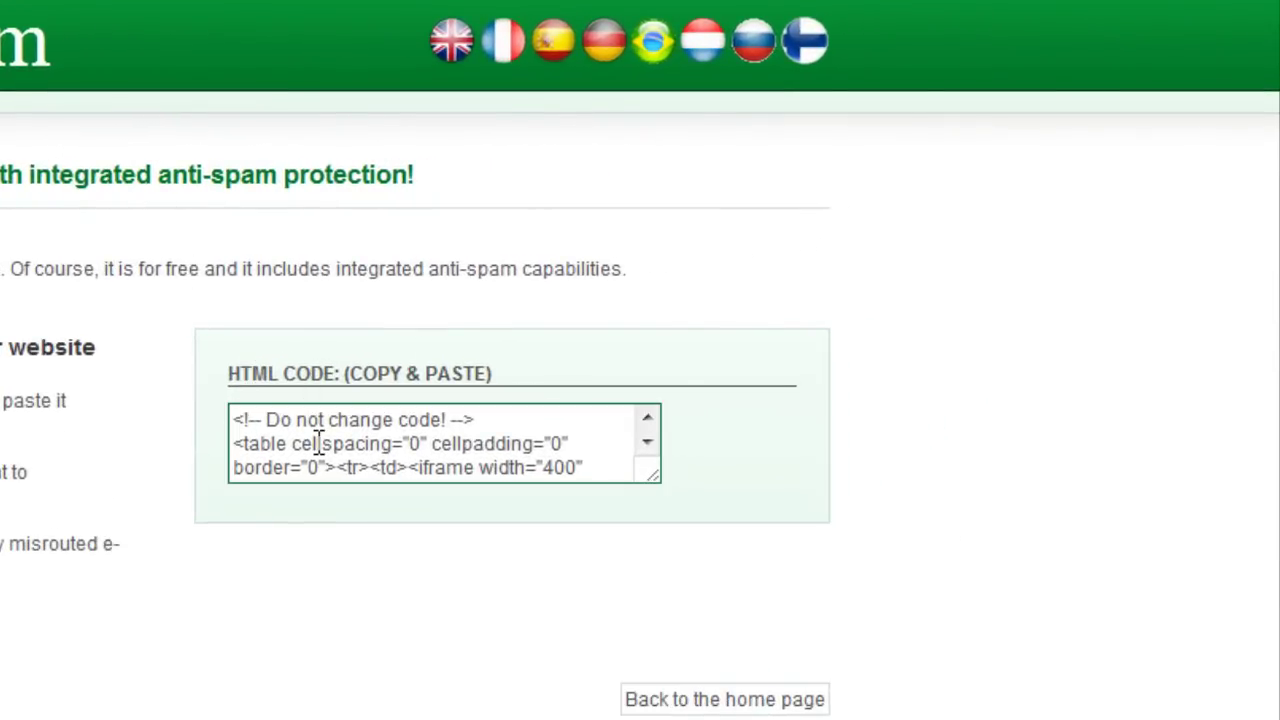
pyautogui.click(318, 443)
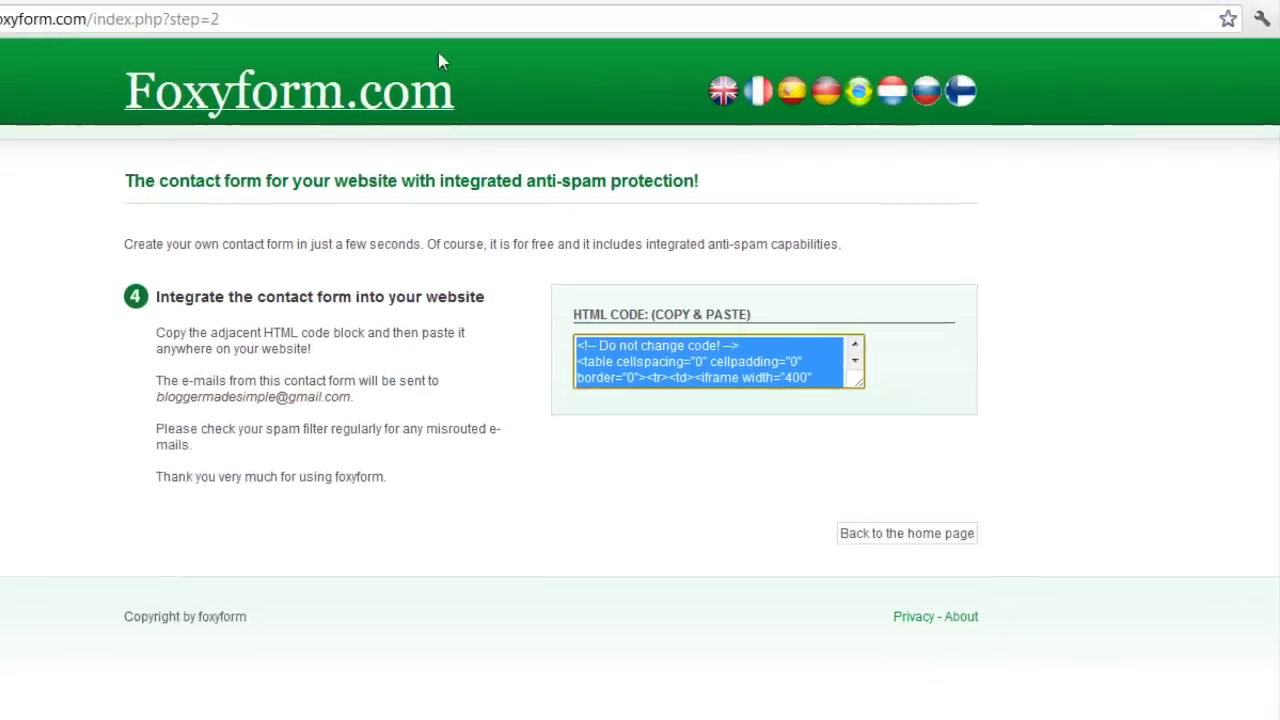
pyautogui.click(450, 10)
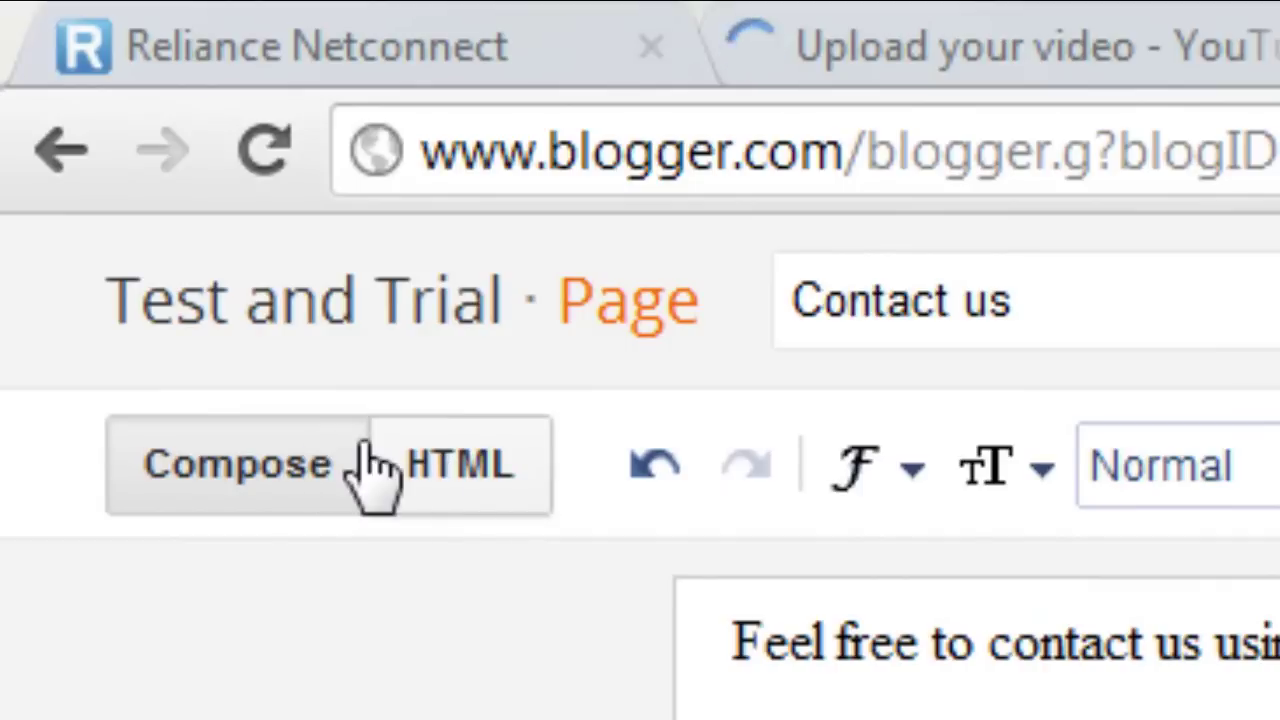
# In the page's HTML view, paste the Foxyform code on a new line below the intro
pyautogui.click(470, 480)
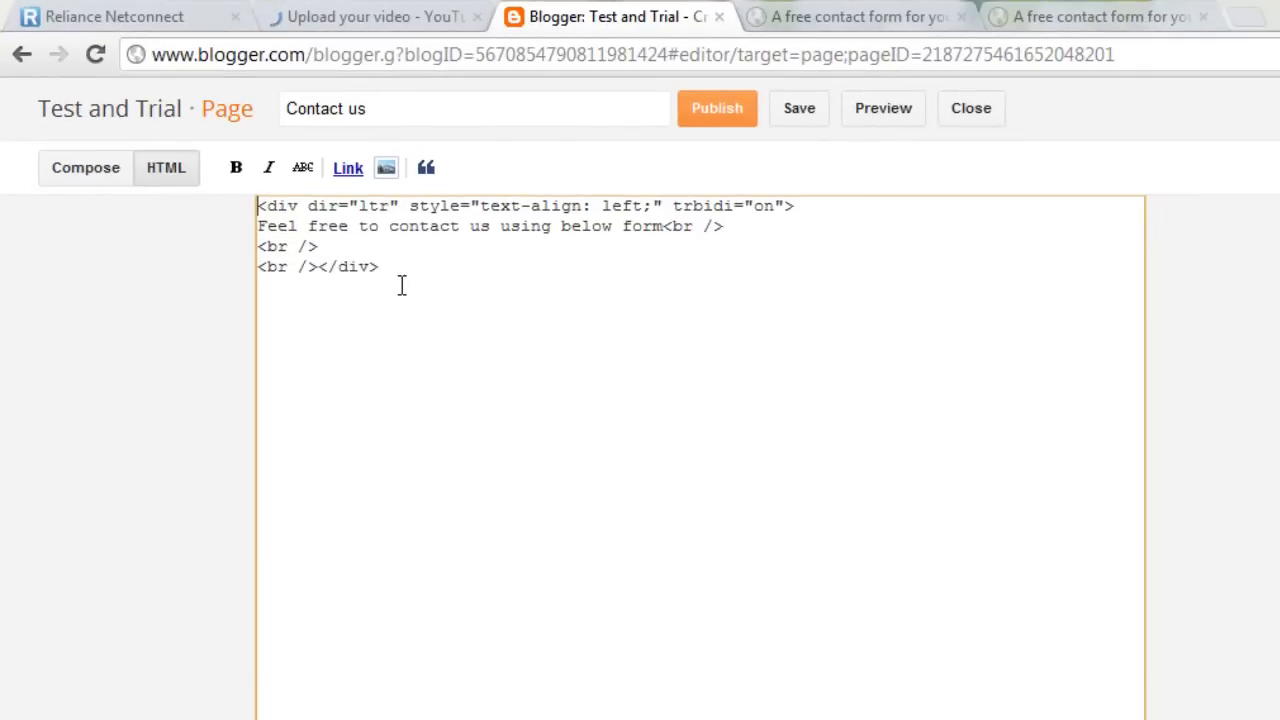
pyautogui.press('Return')
pyautogui.press('Return')
pyautogui.write('<!-- Do not change code! --> <table cellspacing="0" cellpadding="0" border="0"><tr><td><iframe width="400" height="440" frameborder="0" src="http://www.foxyform.com/form.php?id=278638&sec_hash=d164c9efa6a"></iframe></td></tr><tr><td align="center"><a style="font:8px Arial;color:#5C5C5C;" href="http://www.foxyform.com">foxyform.com</a></td></tr></table> <!-- Do not change code! -->')
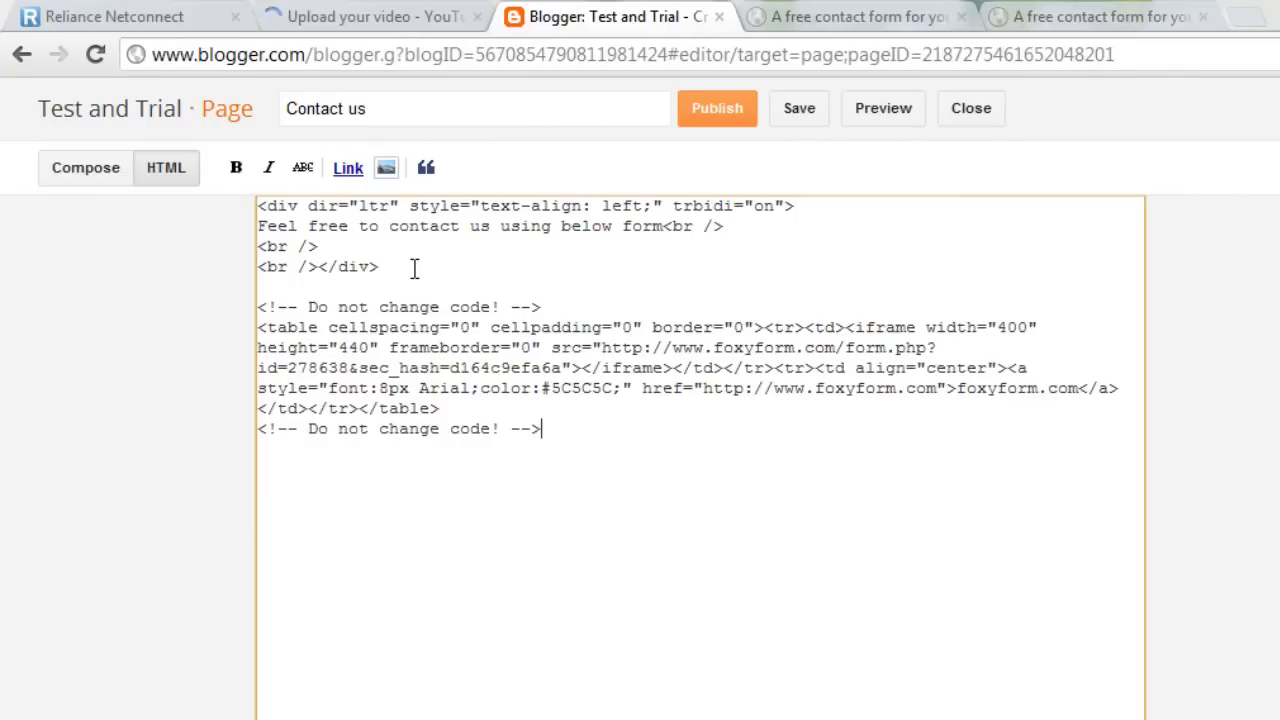
# Add a <center> tag before the form code and confirm the form appears centred
pyautogui.click(88, 169)
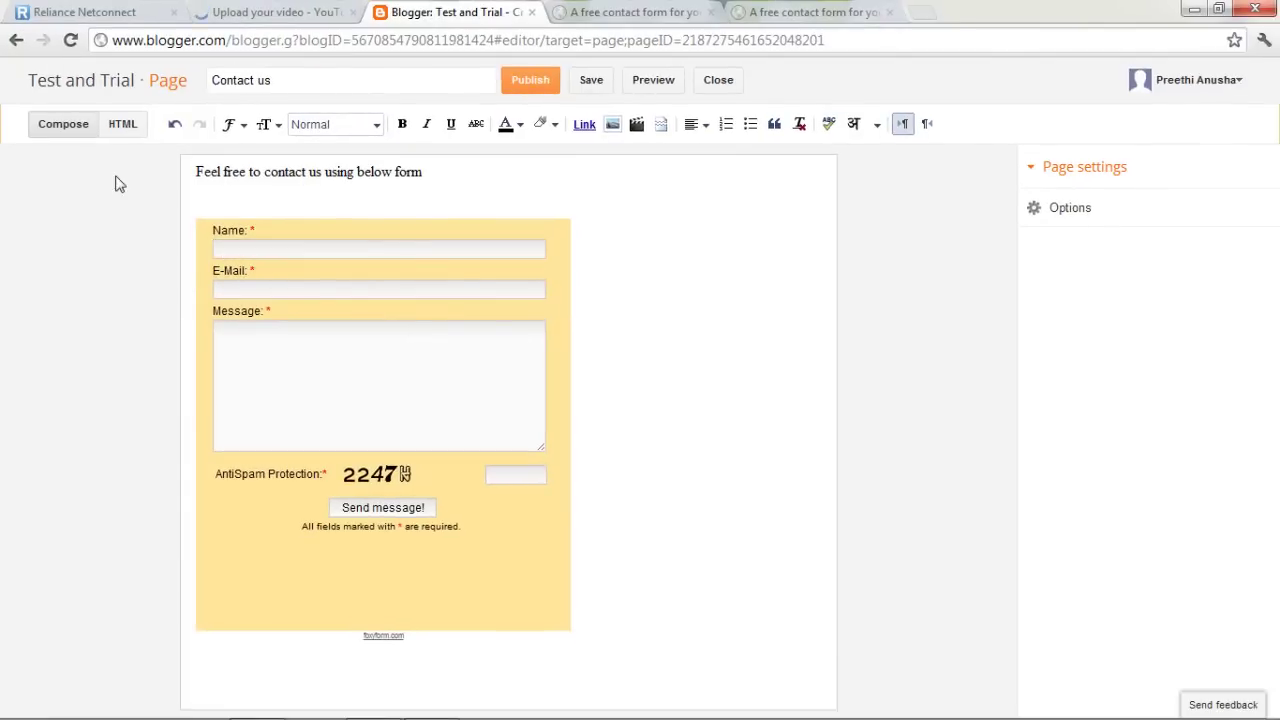
pyautogui.click(121, 126)
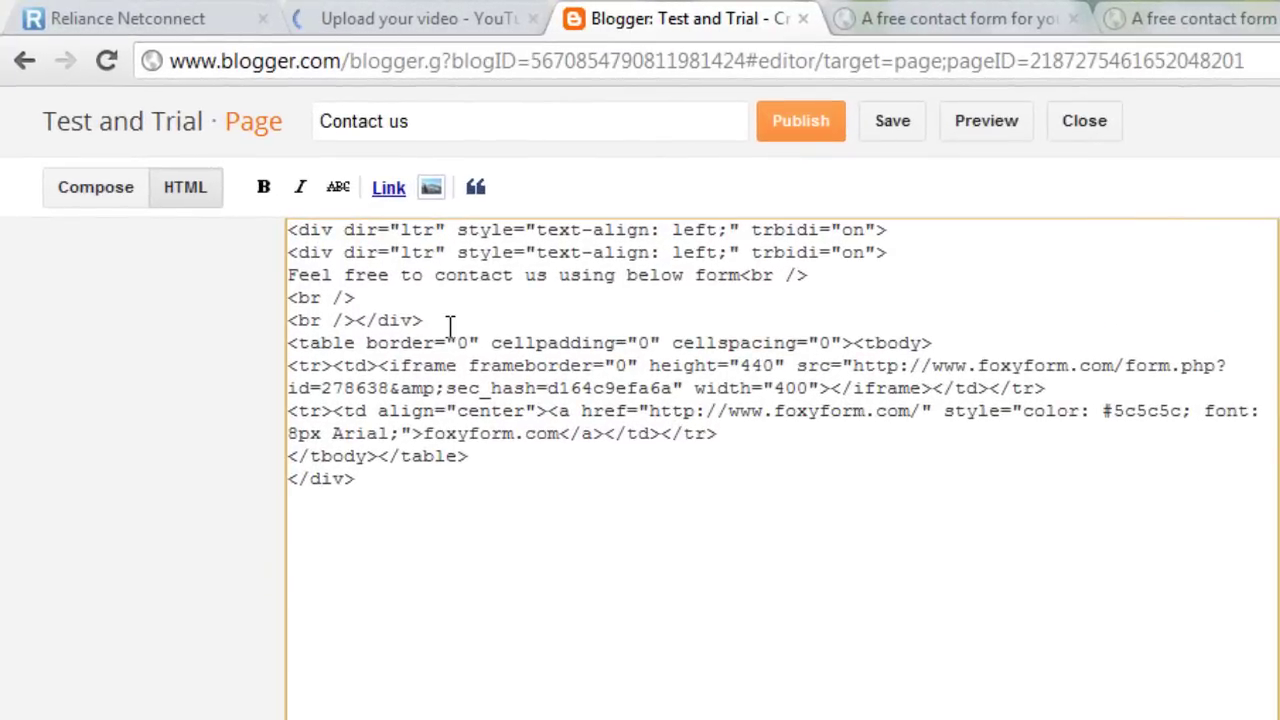
pyautogui.click(449, 327)
pyautogui.press('Return')
pyautogui.write('<')
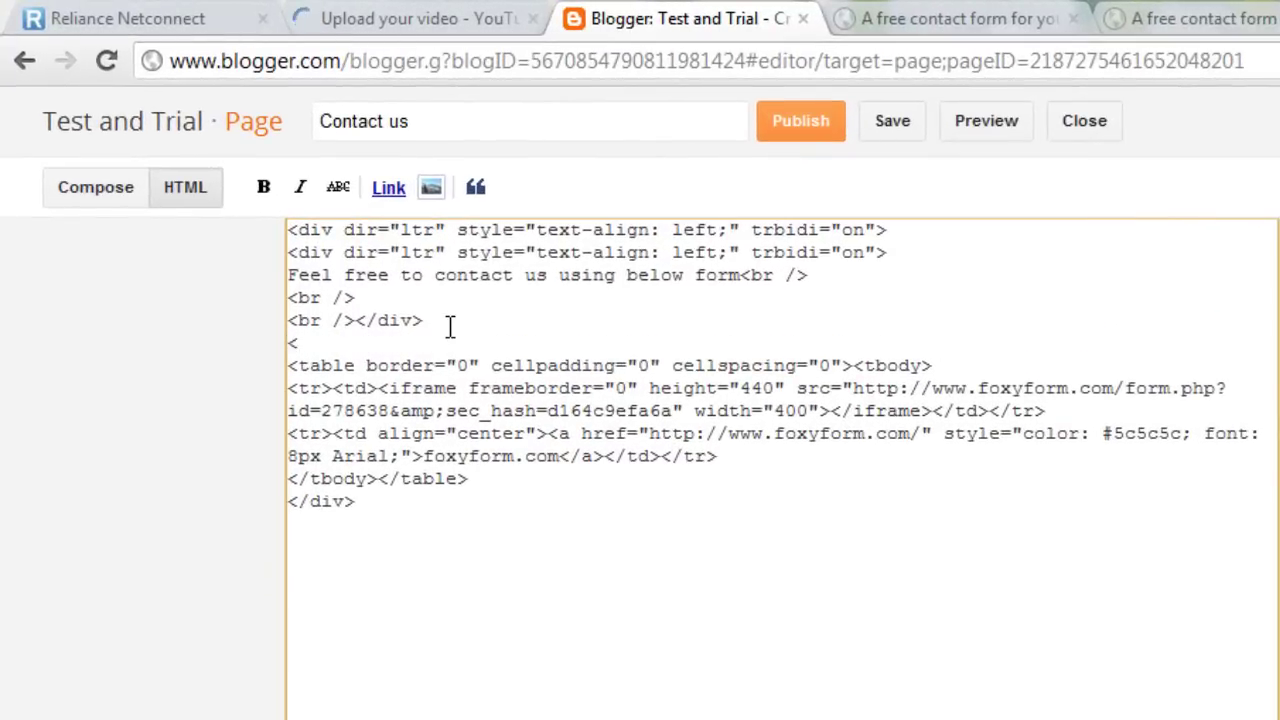
pyautogui.write('center>')
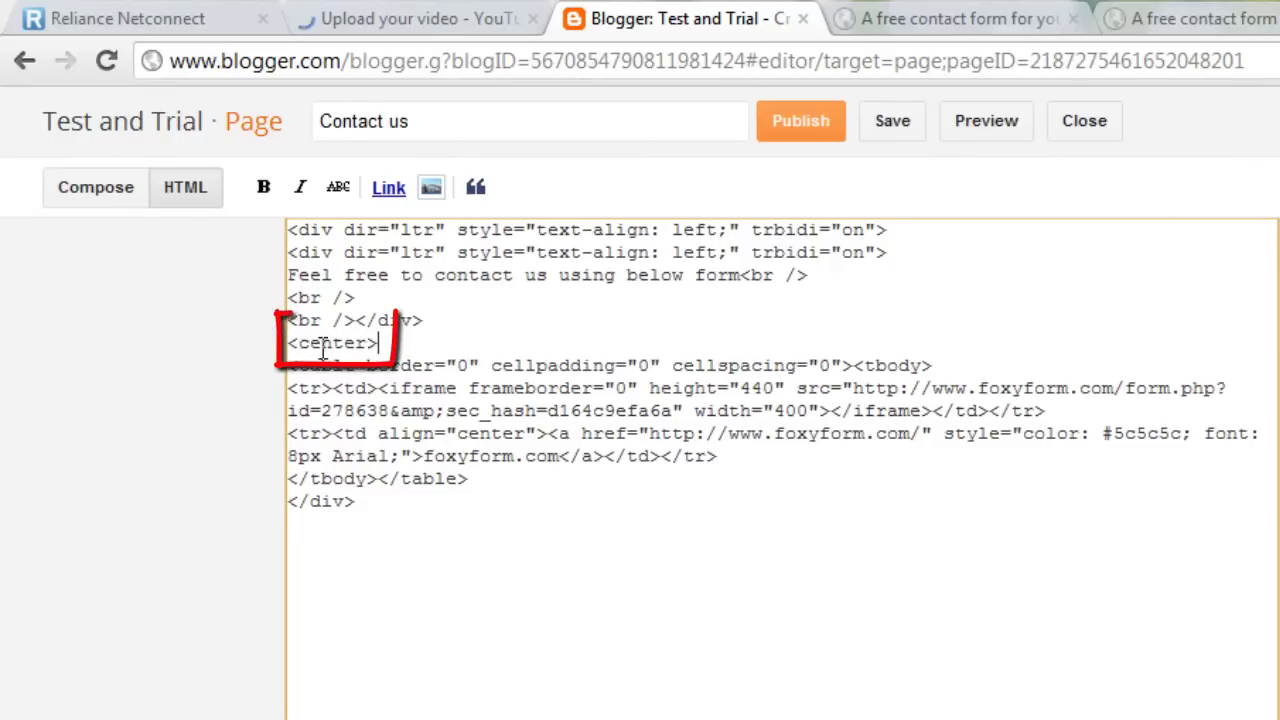
pyautogui.click(104, 201)
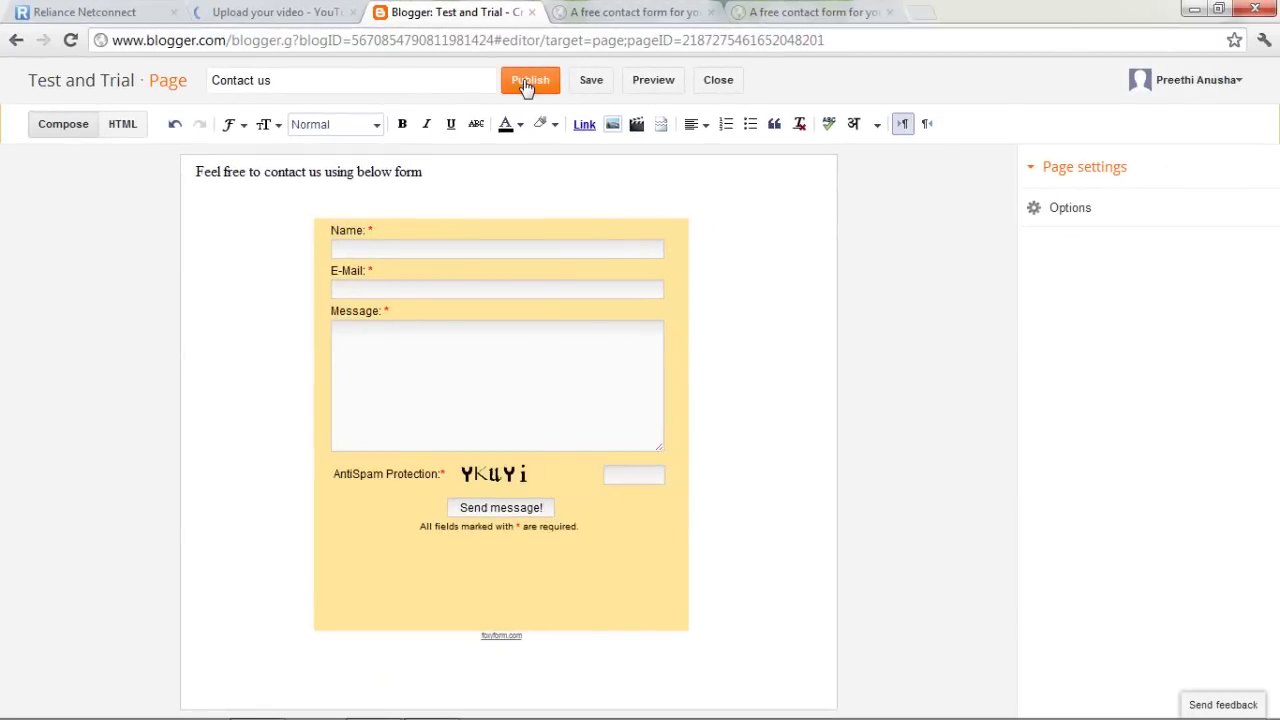
# Publish the Contact us page, set pages to show as Top tabs, and save the arrangement
pyautogui.click(527, 81)
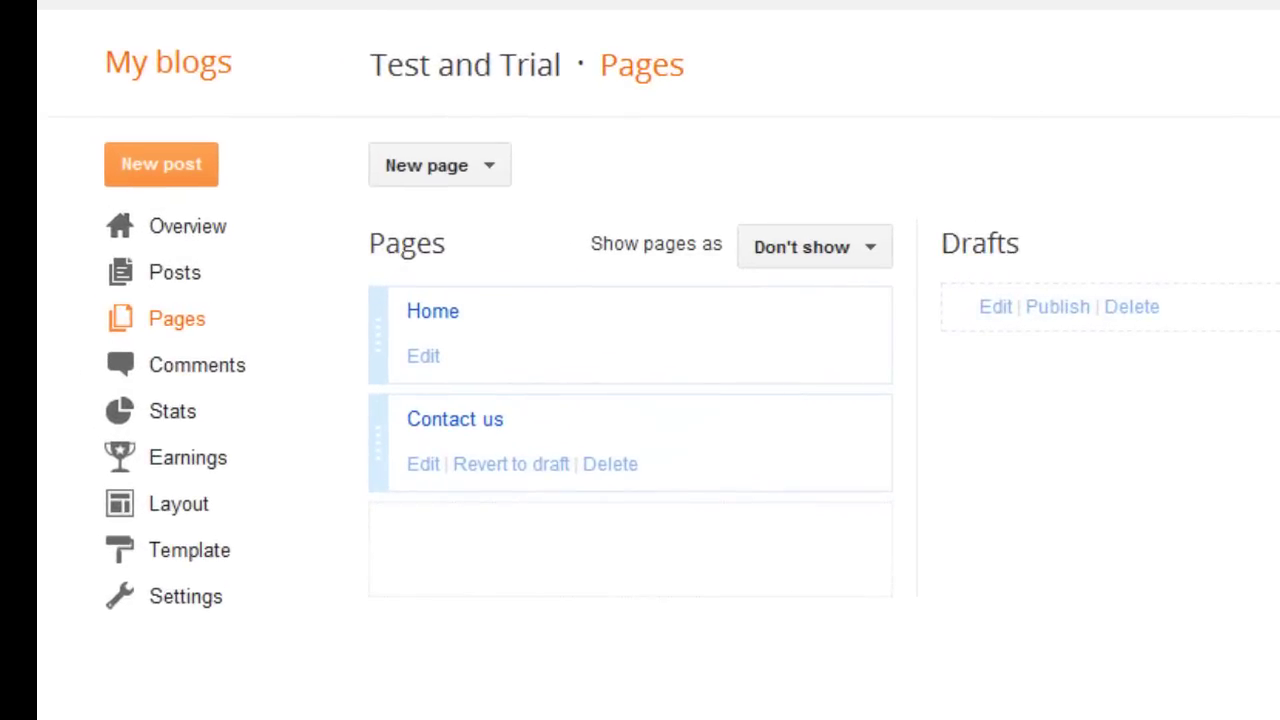
pyautogui.click(873, 257)
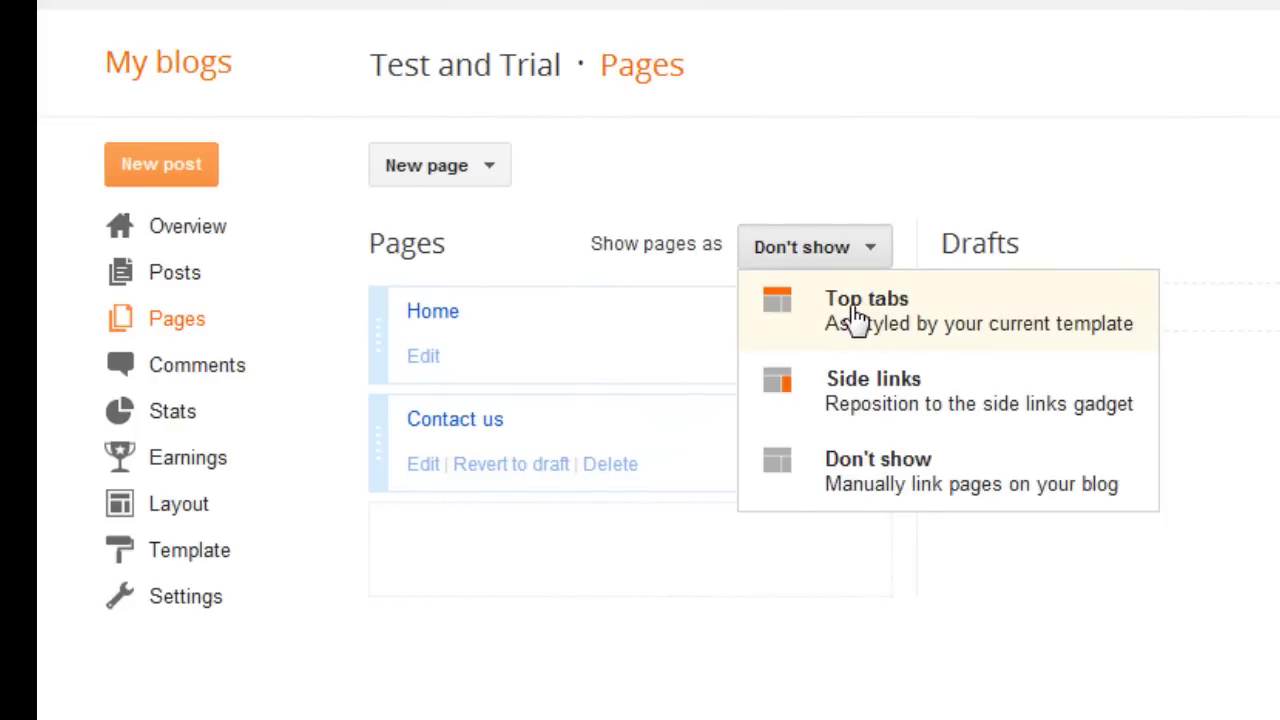
pyautogui.click(848, 312)
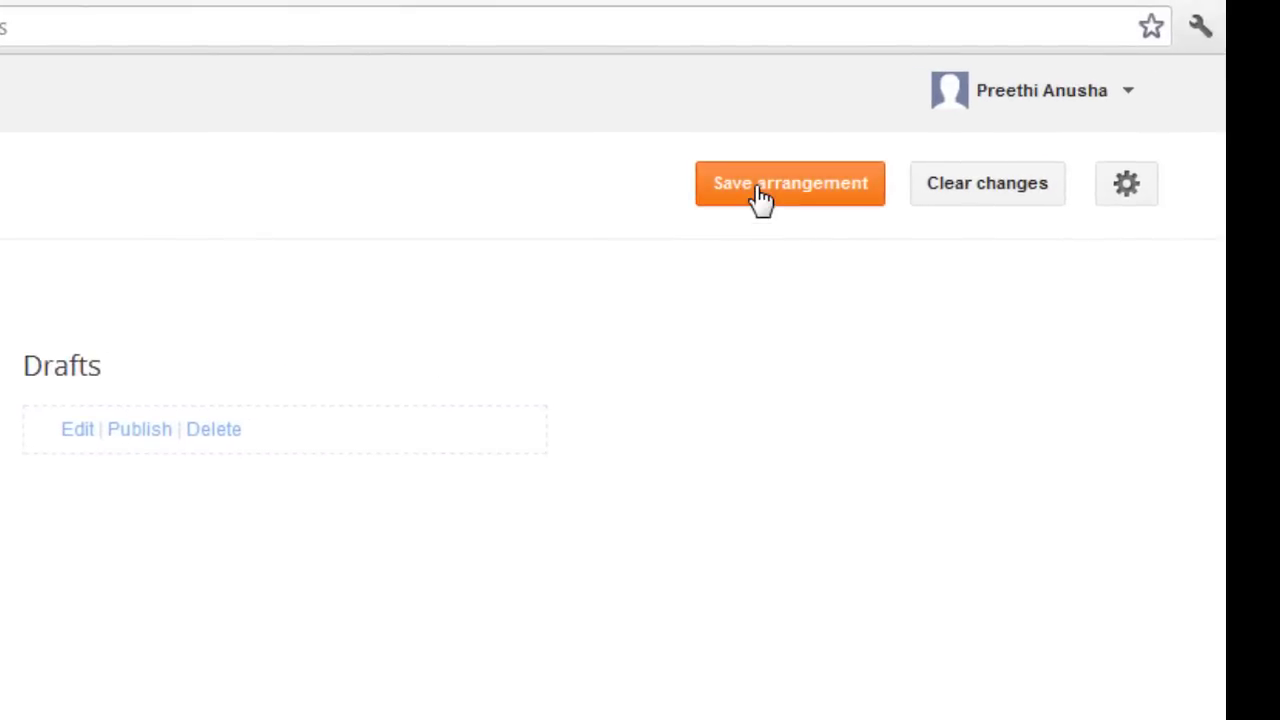
pyautogui.click(762, 197)
pyautogui.click(1005, 135)
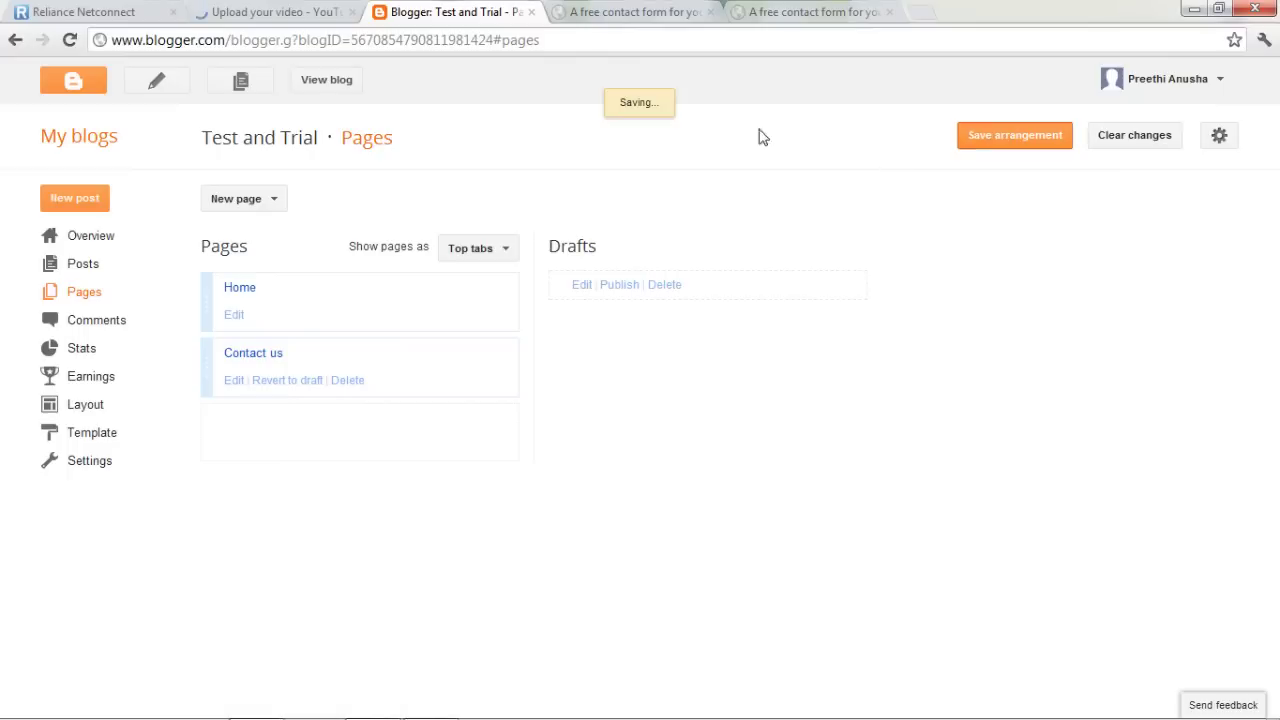
# Open the live Test and Trial blog and bring up its Home page
pyautogui.click(340, 80)
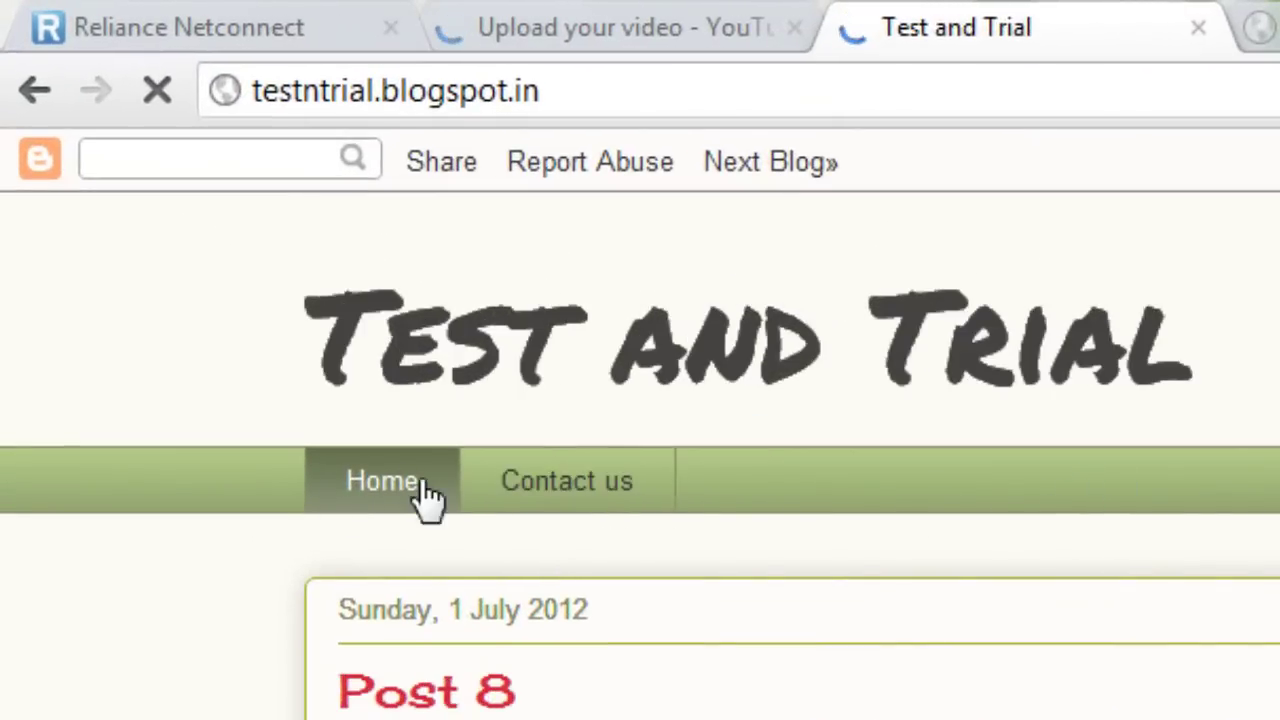
pyautogui.click(600, 482)
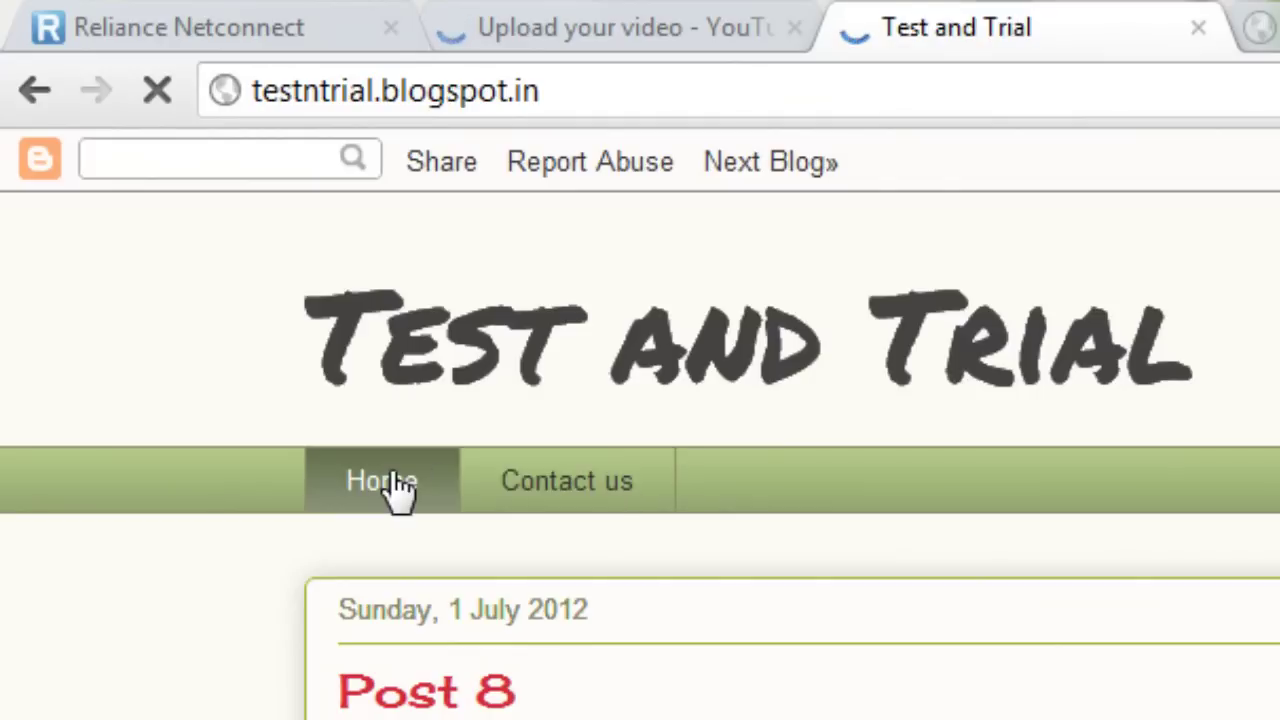
# Open the Contact us tab and scroll through the centred pale yellow Foxyform form
pyautogui.click(567, 508)
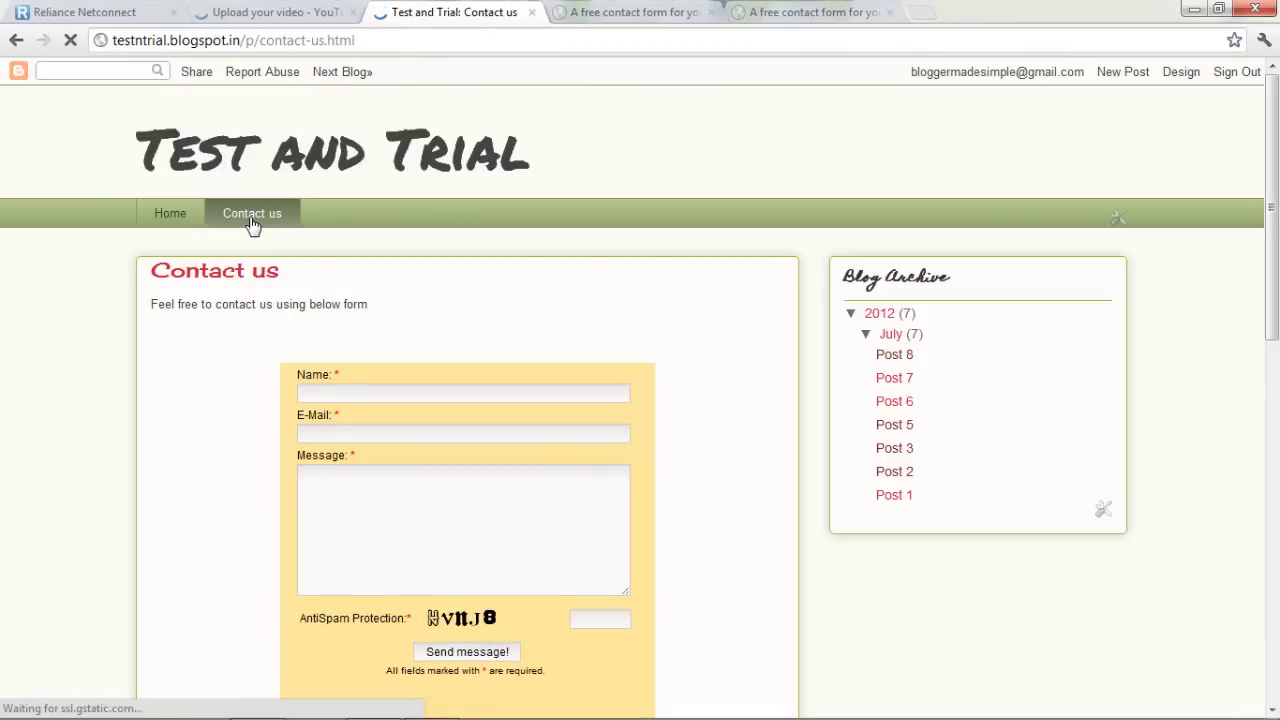
pyautogui.scroll(-3, 252, 224)
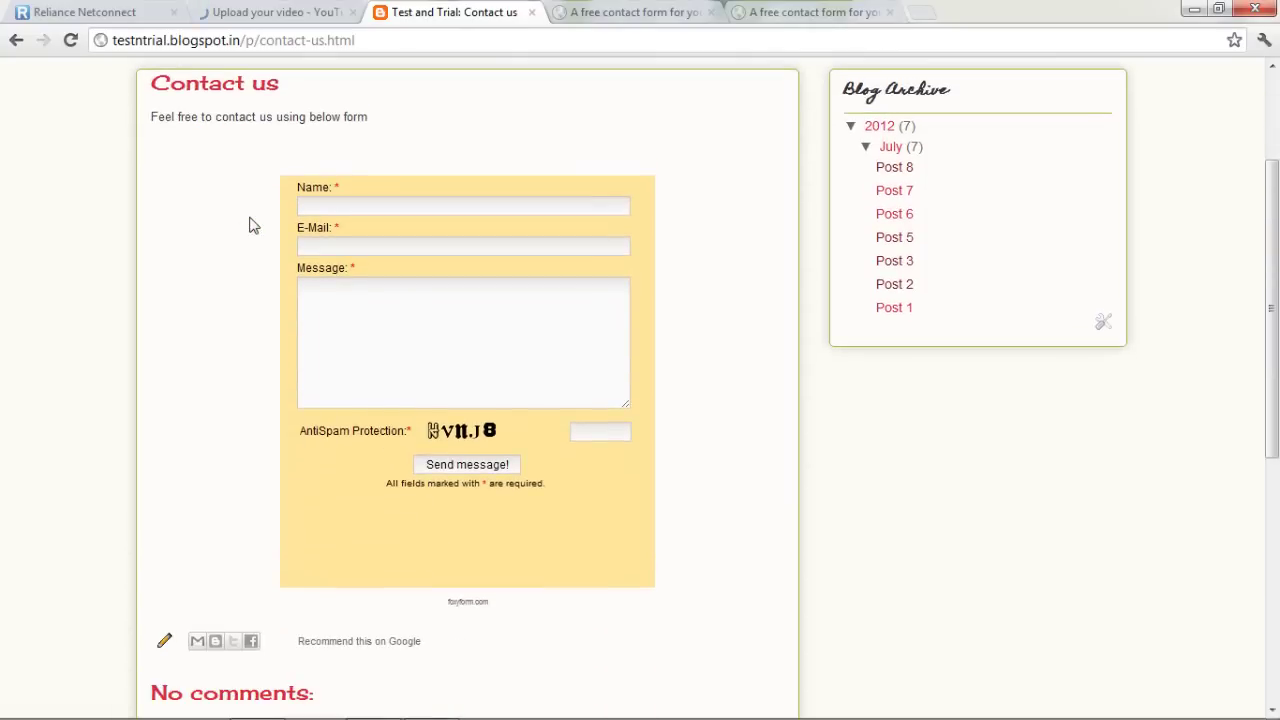
pyautogui.scroll(-3, 252, 224)
pyautogui.scroll(-1, 252, 224)
pyautogui.scroll(-1, 252, 224)
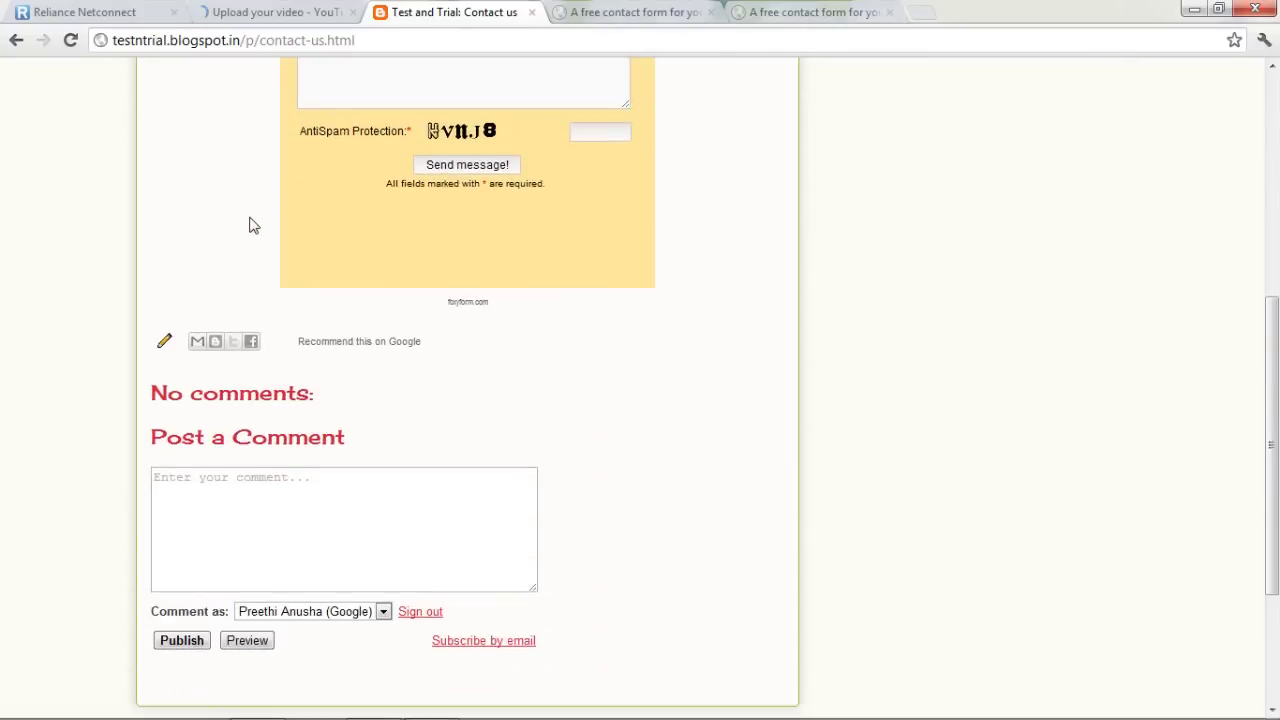
pyautogui.scroll(-2, 252, 224)
pyautogui.scroll(1, 252, 224)
pyautogui.scroll(10, 252, 224)
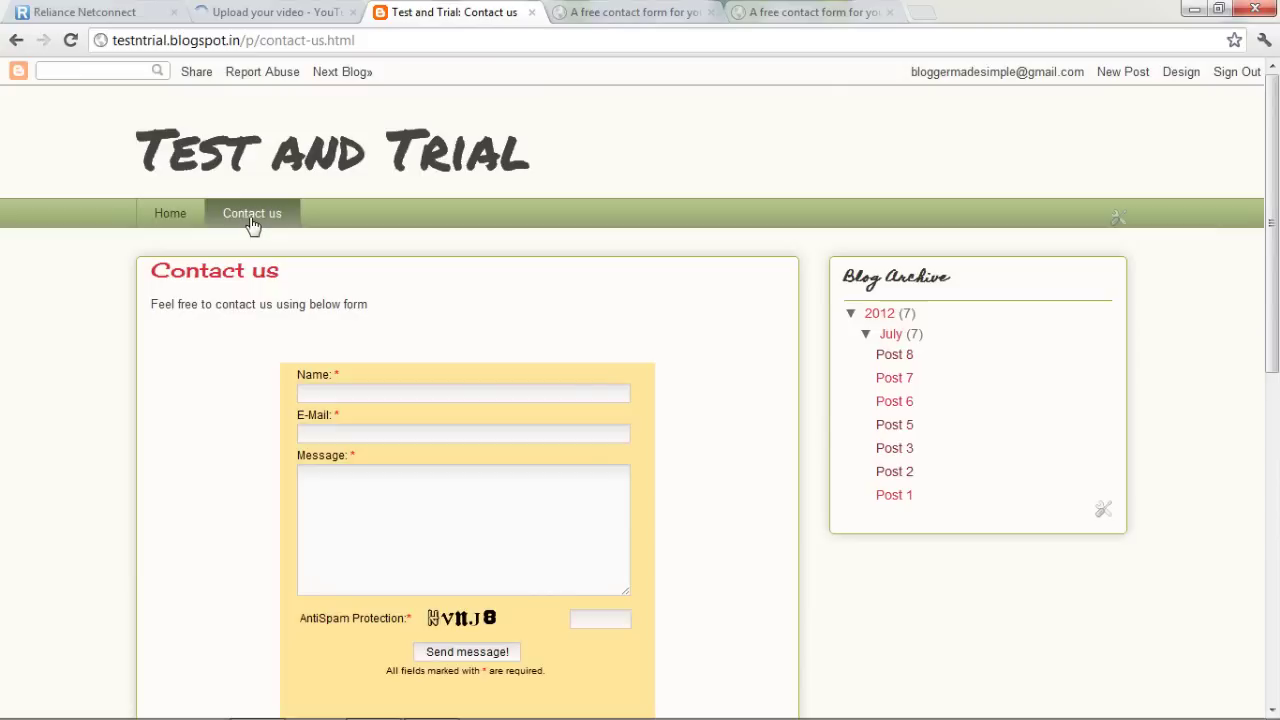
pyautogui.scroll(-1, 252, 224)
pyautogui.scroll(-1, 252, 224)
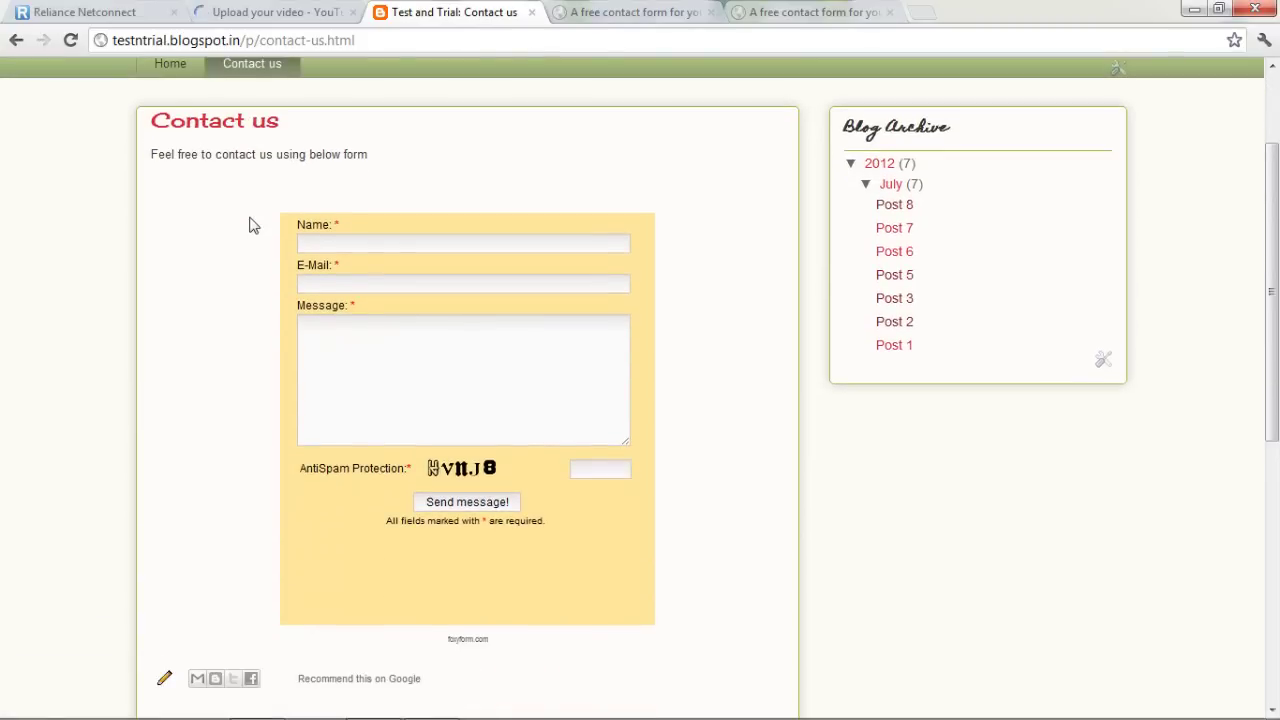
# Enter a sender name and a Yahoo e-mail address in the contact form
pyautogui.click(310, 284)
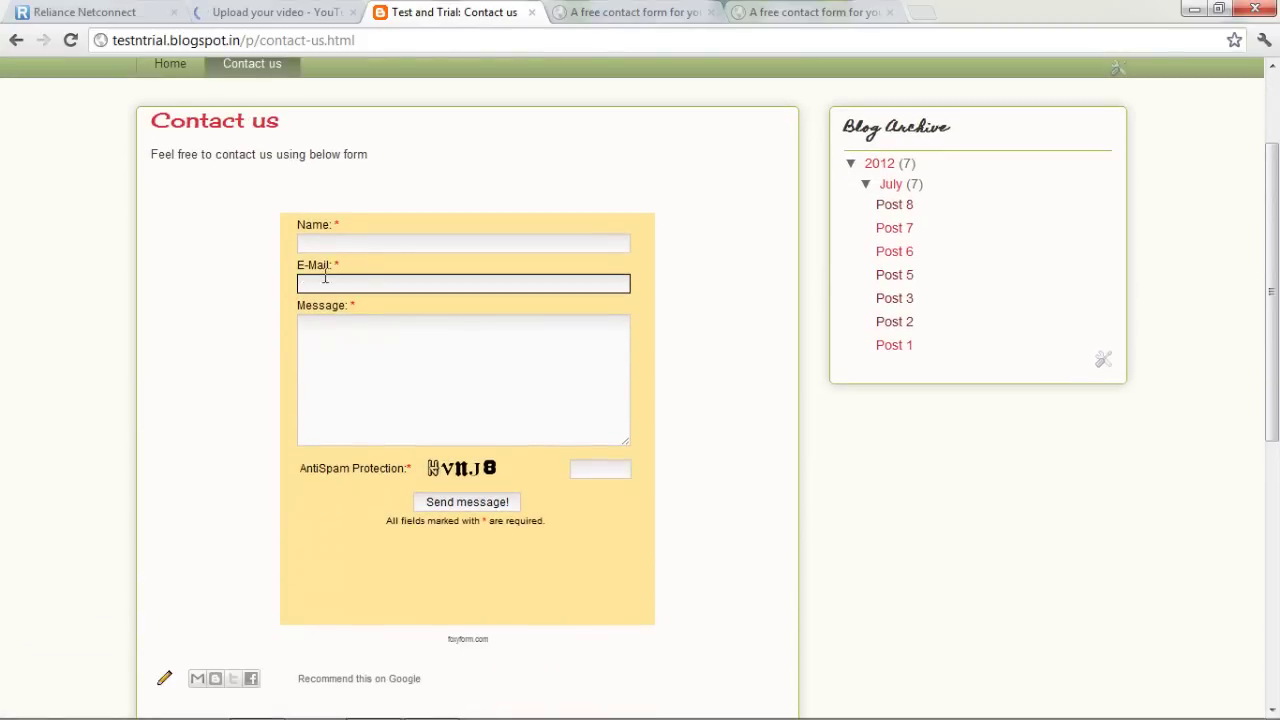
pyautogui.click(321, 245)
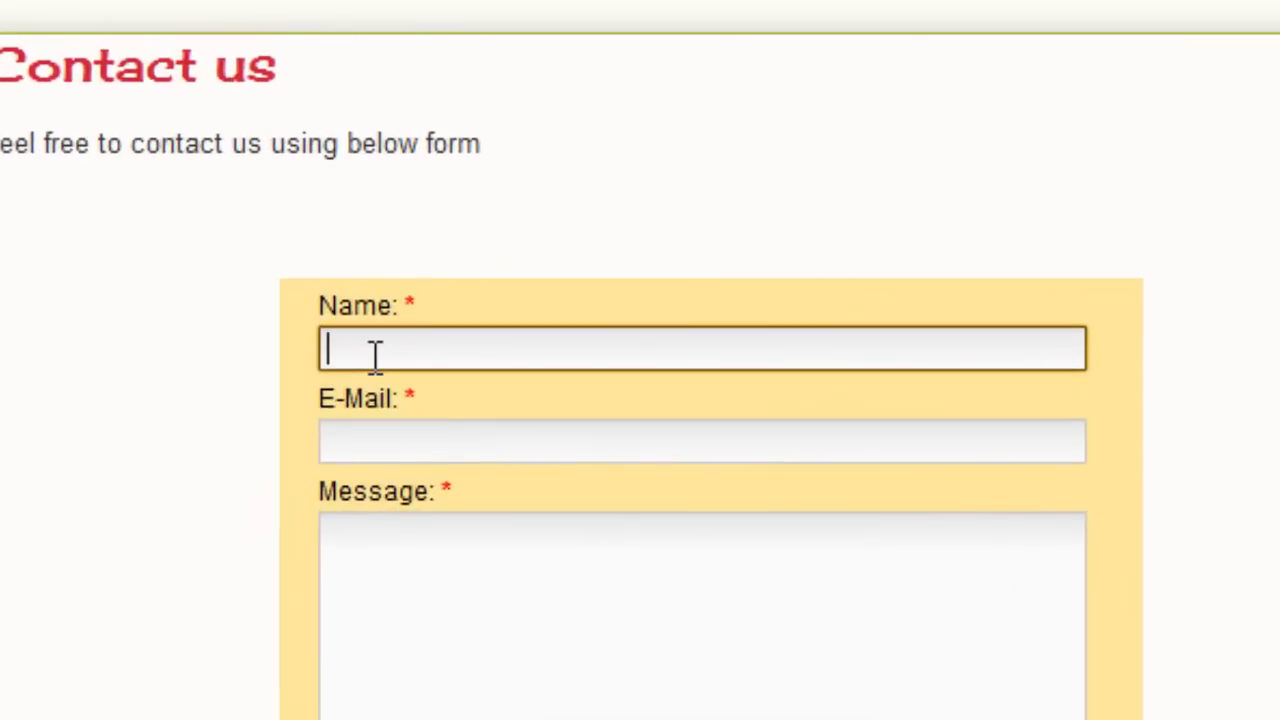
pyautogui.write('ranbo')
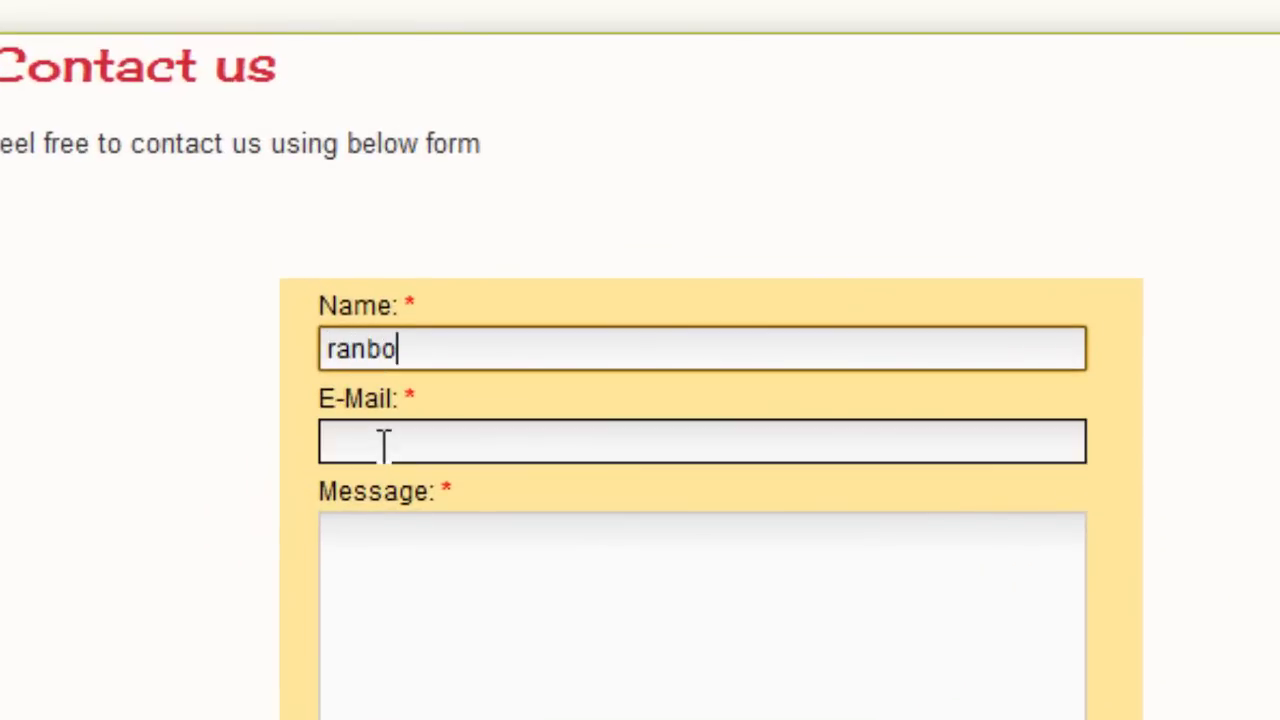
pyautogui.click(384, 443)
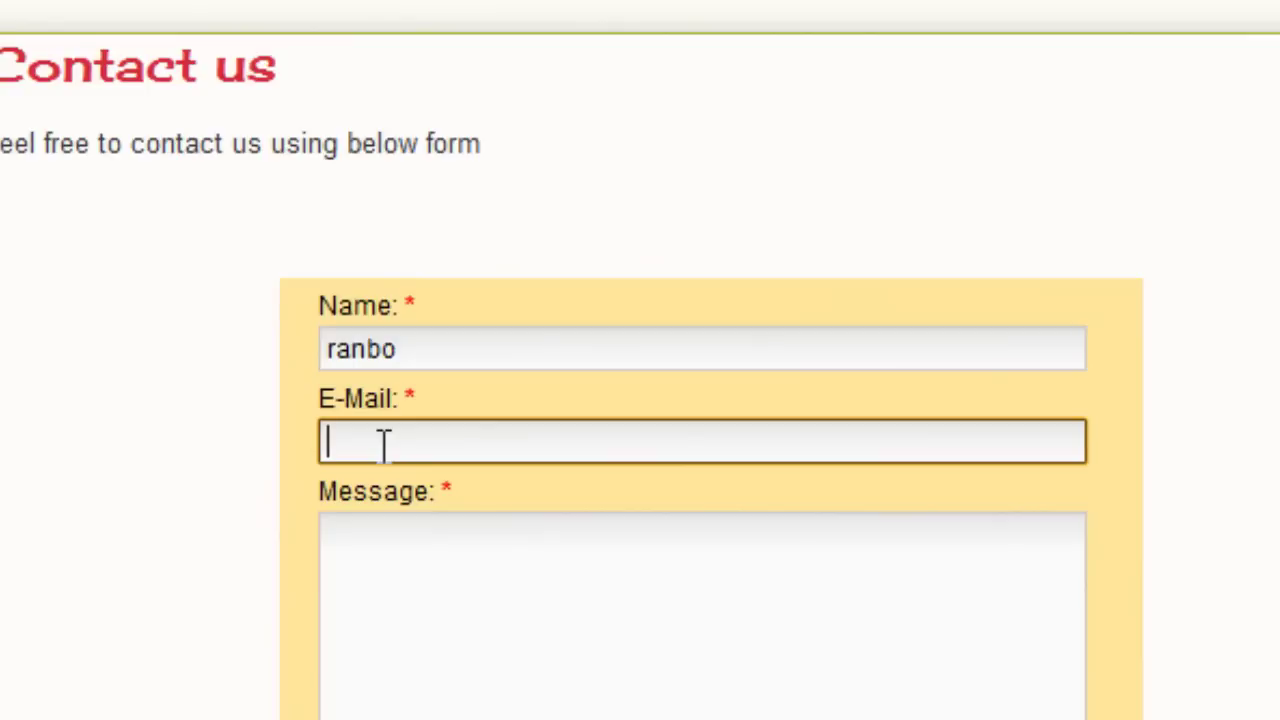
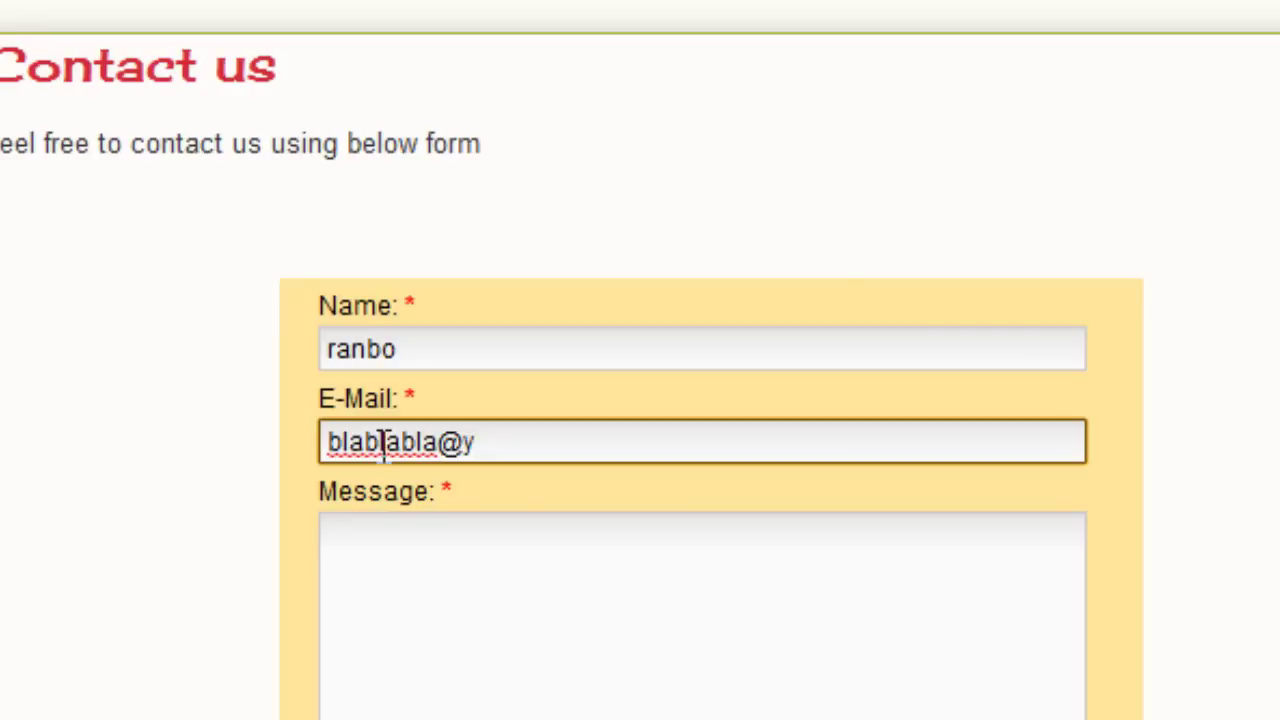
pyautogui.click(383, 442)
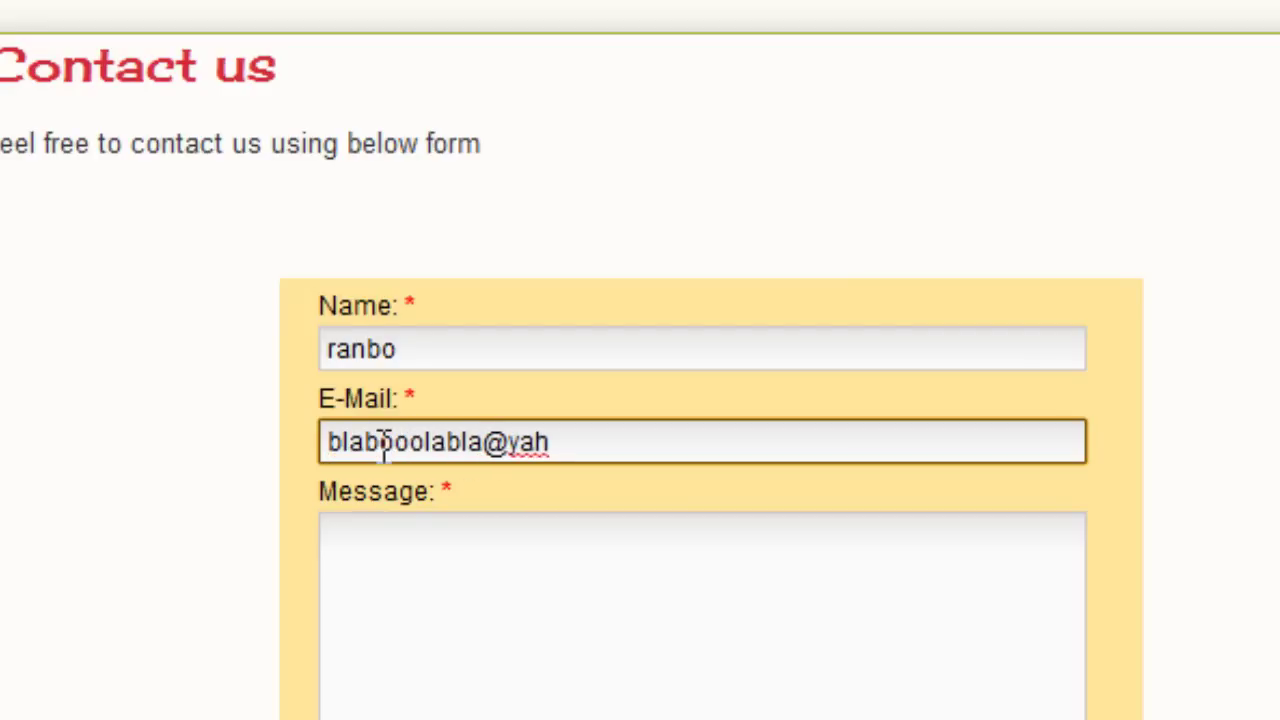
pyautogui.click(591, 452)
# Write the message 'testing !', answer the anti-spam check, and send the form
pyautogui.click(445, 600)
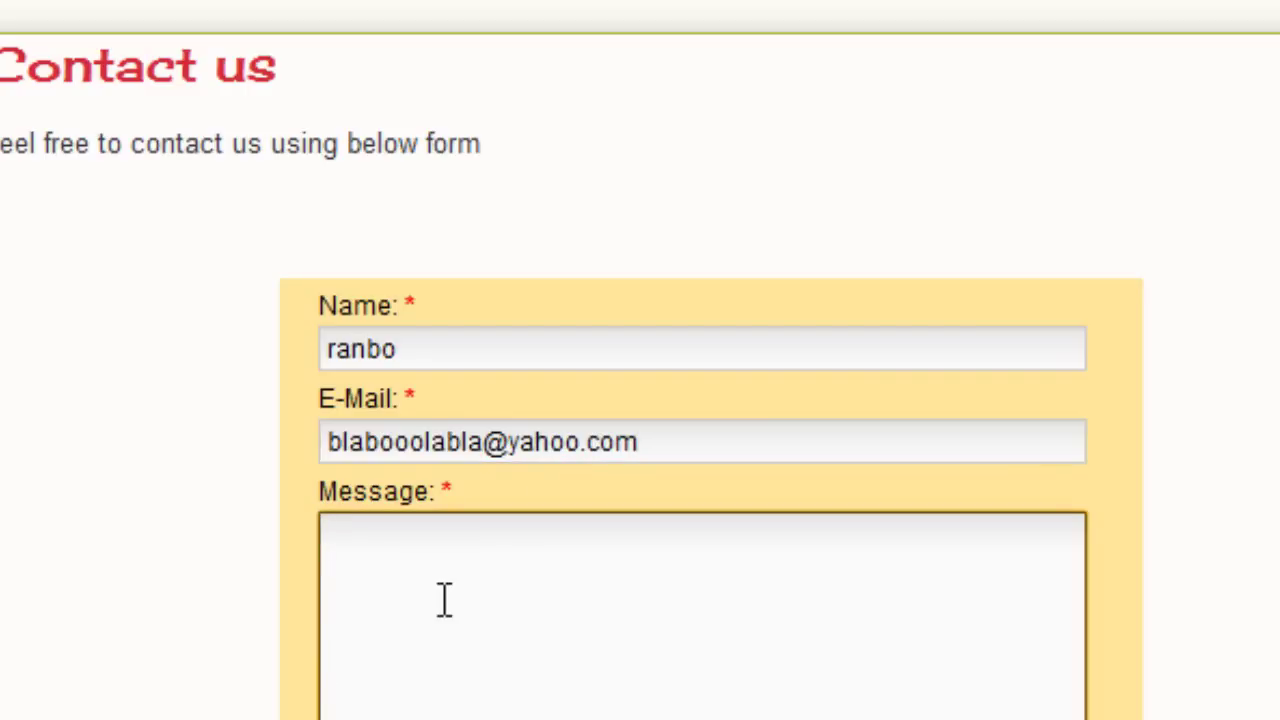
pyautogui.write('test')
pyautogui.write('ing !')
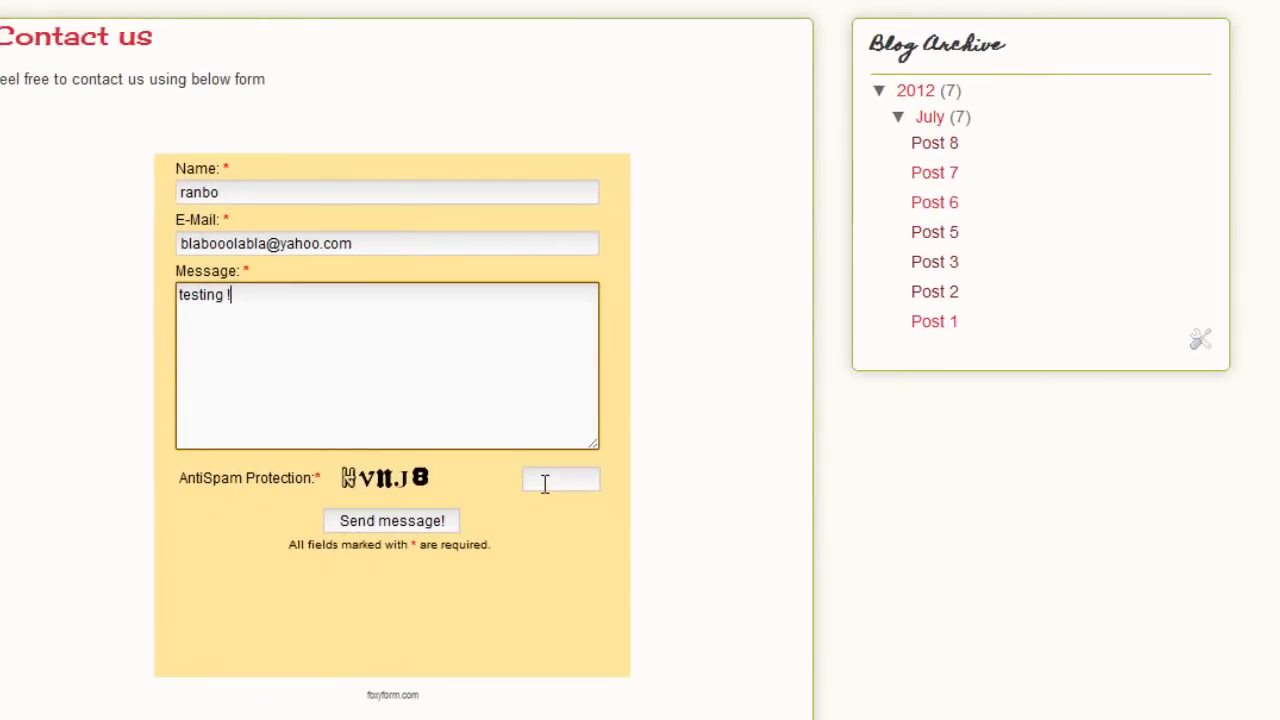
pyautogui.click(544, 482)
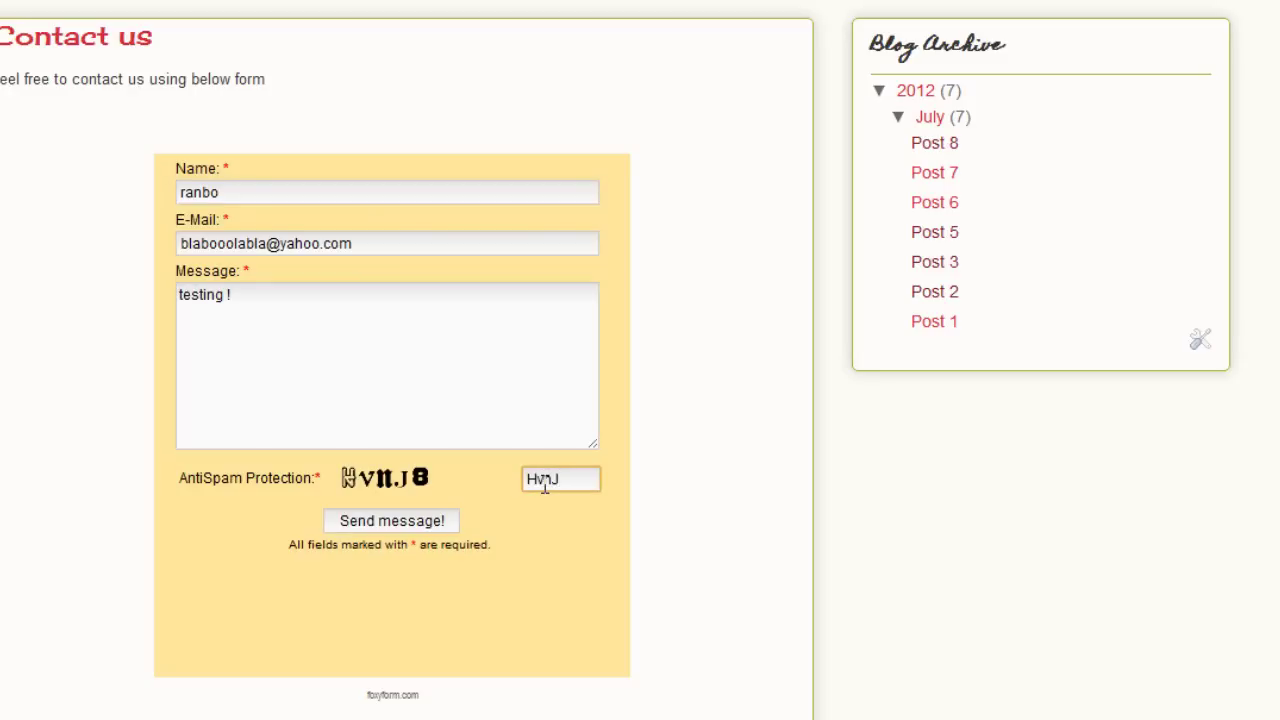
pyautogui.click(376, 528)
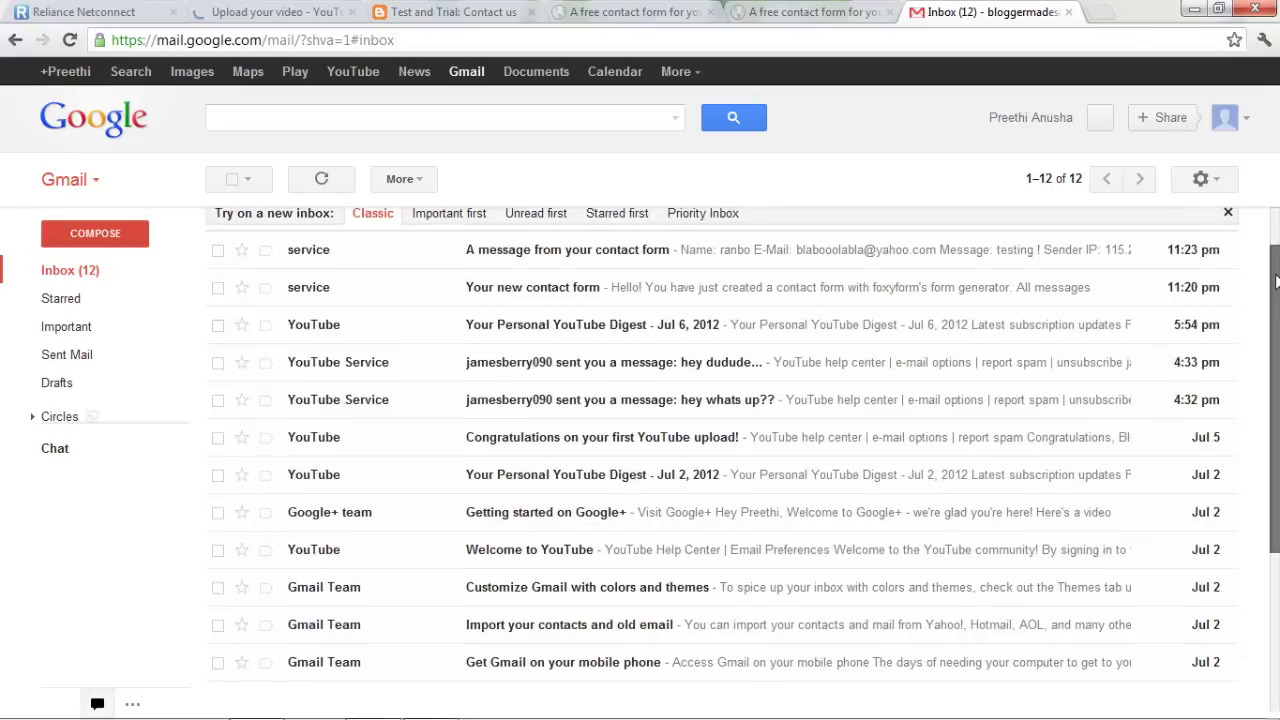
# View the Gmail inbox with the new contact-form message at the top
pyautogui.scroll(1, 1275, 283)
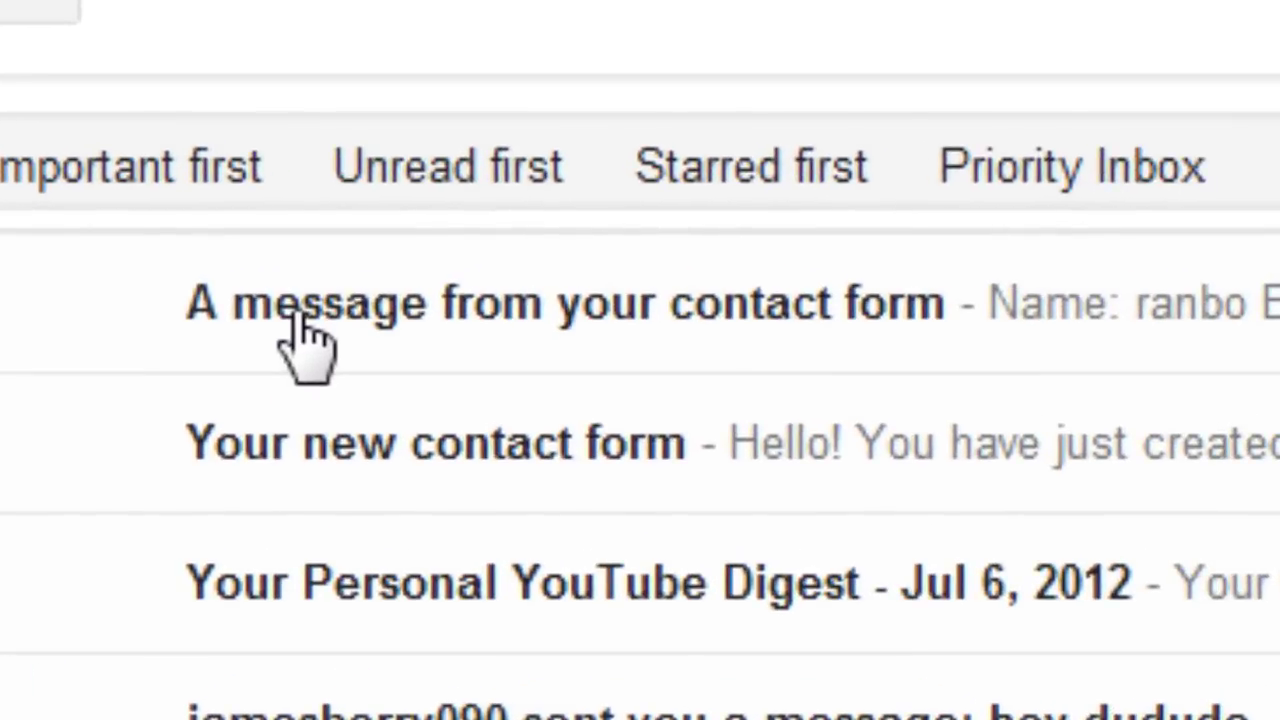
# Open 'A message from your contact form' and check the received 'testing !' text
pyautogui.click(481, 281)
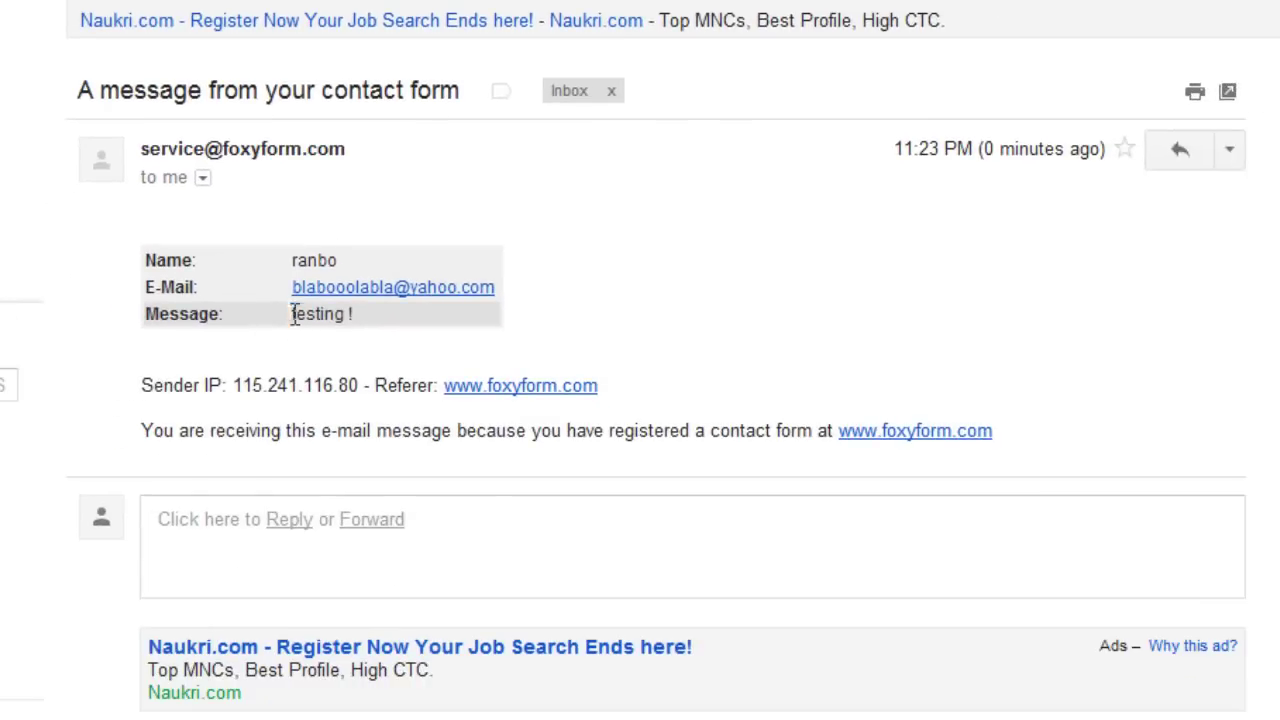
pyautogui.moveTo(292, 314); pyautogui.dragTo(358, 314)
pyautogui.click(254, 291)
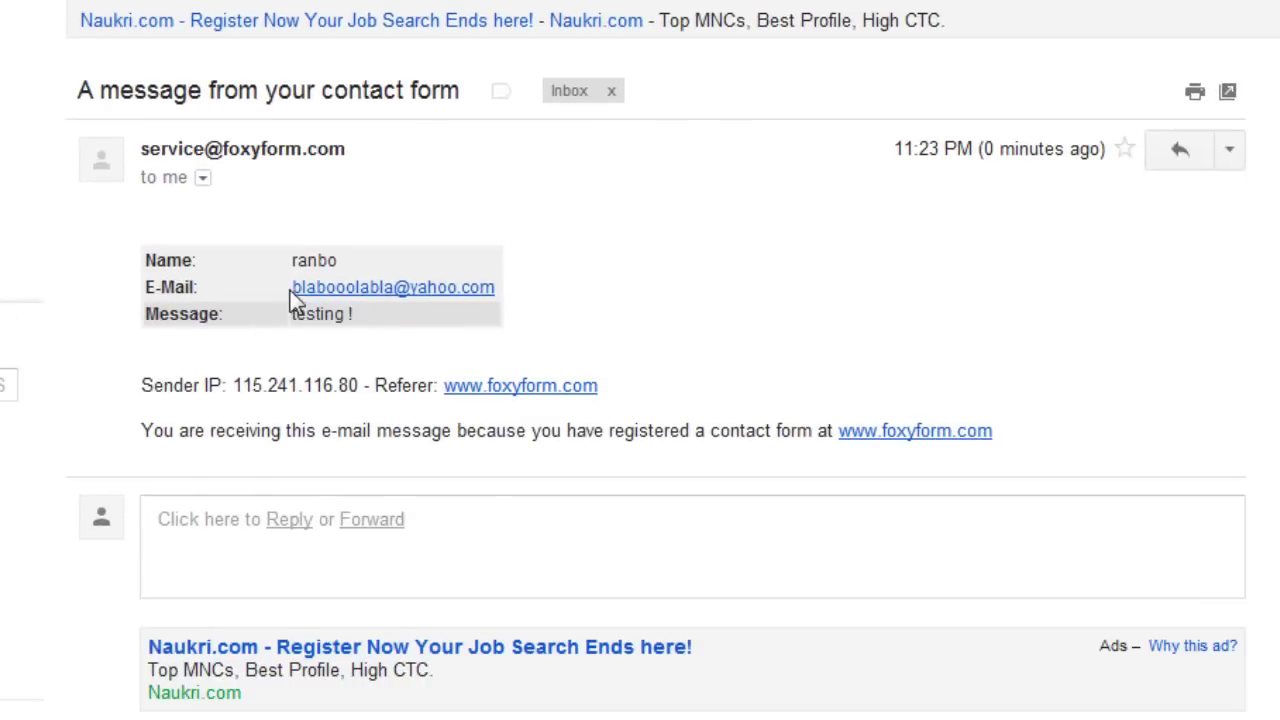